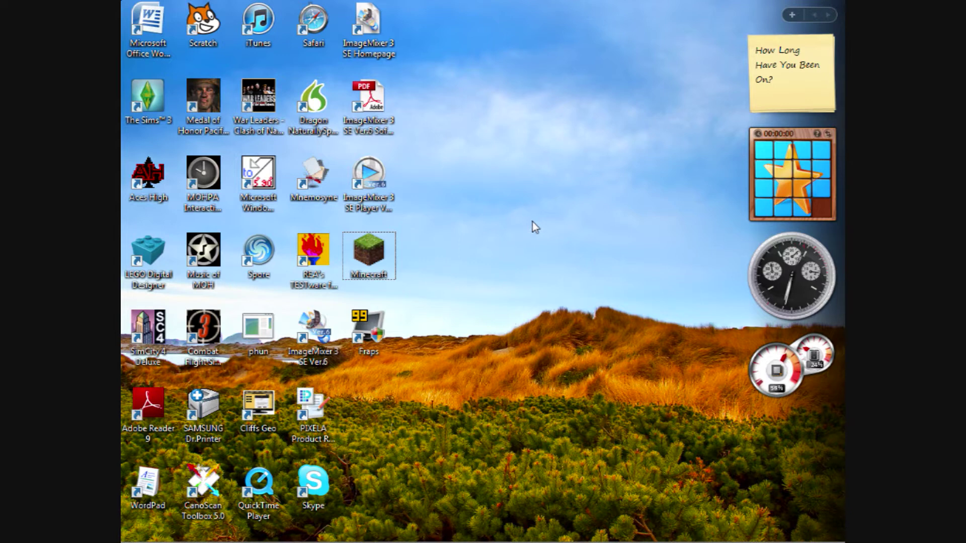
# - Search the system for %appdata% and open the Roaming folder
pyautogui.click(141, 533)
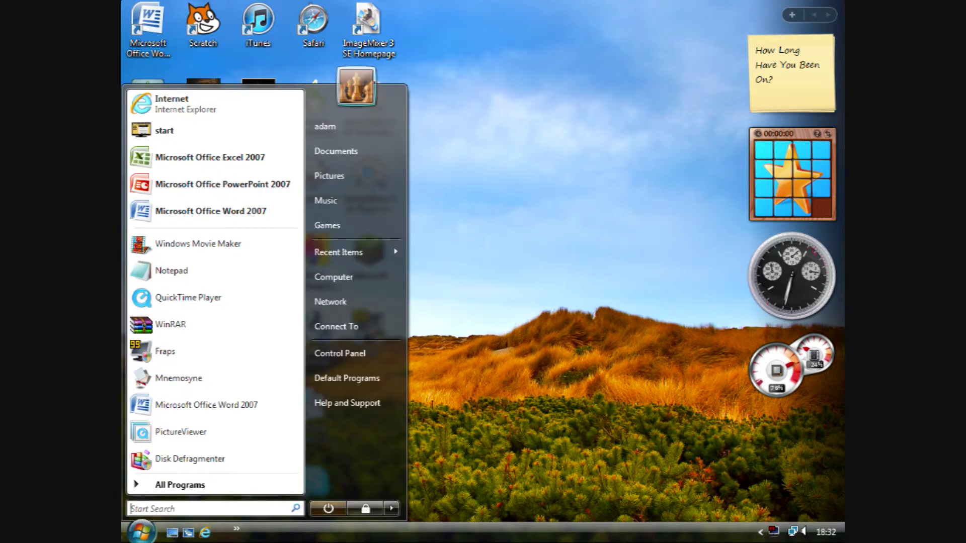
pyautogui.write('%appdata%')
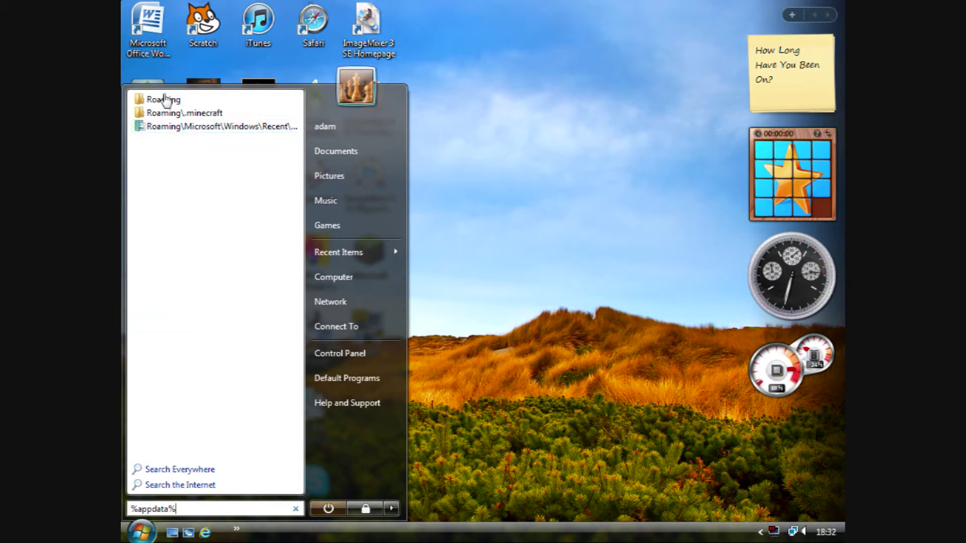
pyautogui.click(165, 101)
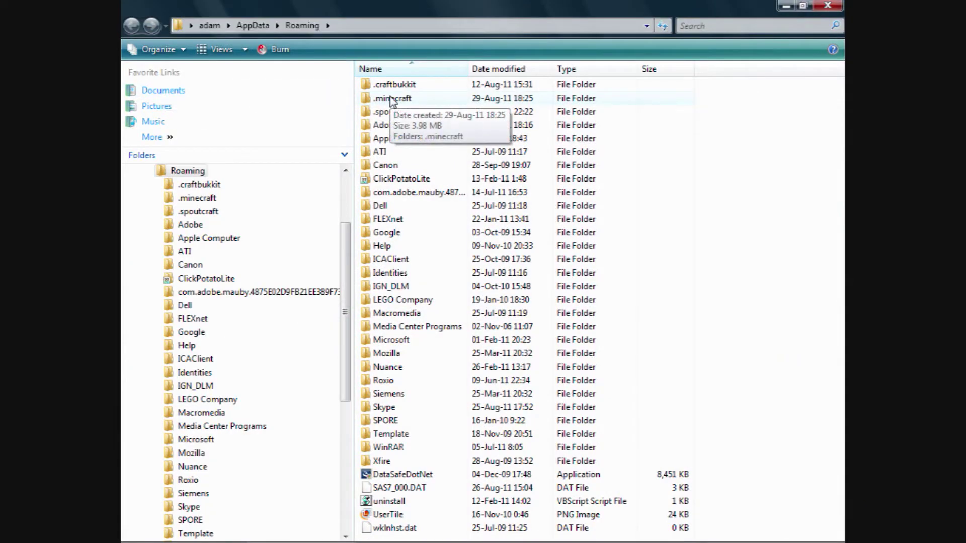
# - Copy the .minecraft folder from Roaming and paste it onto the desktop as a backup
pyautogui.rightClick(384, 99)
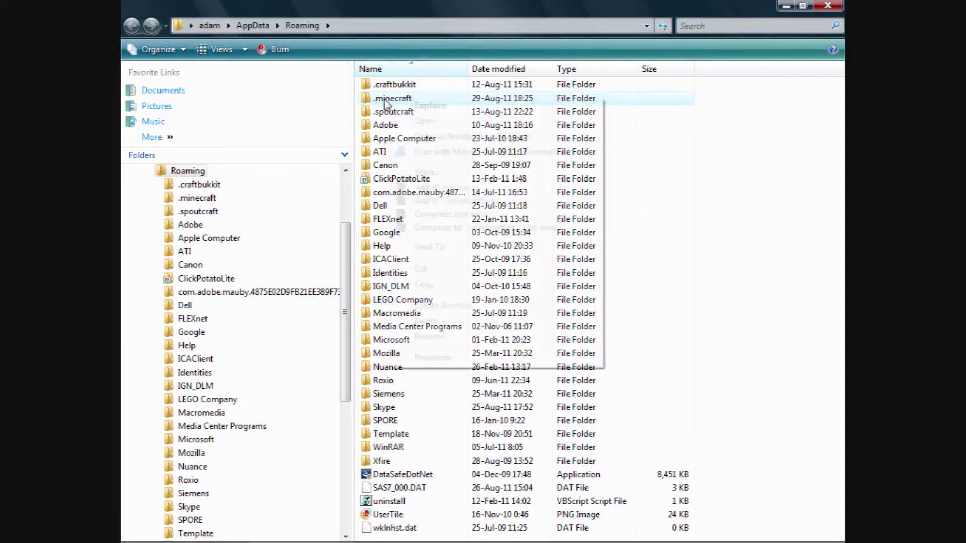
pyautogui.click(445, 285)
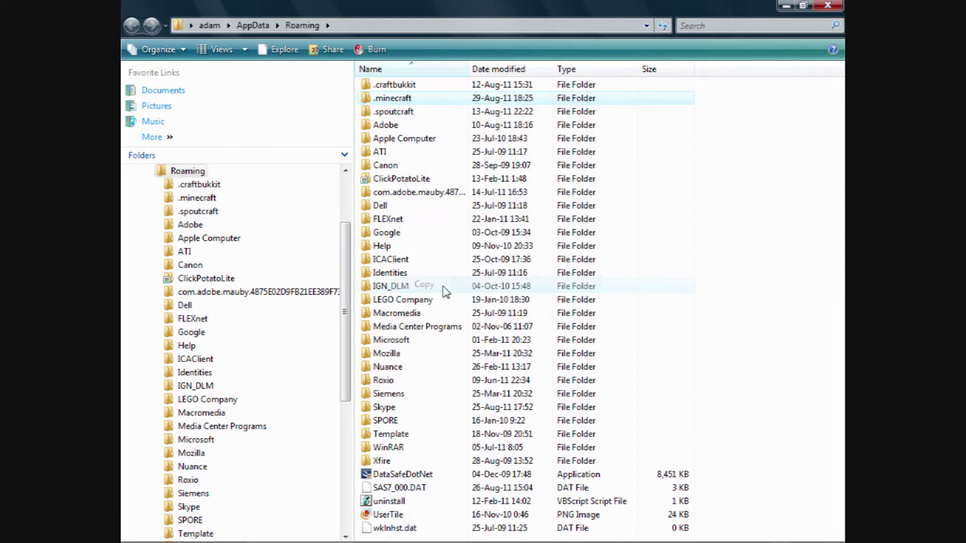
pyautogui.click(785, 6)
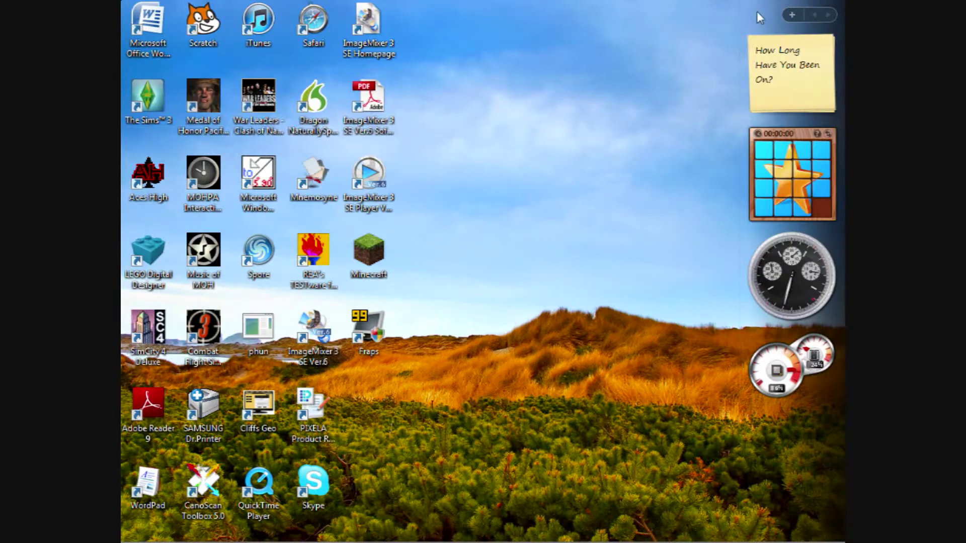
pyautogui.rightClick(478, 168)
pyautogui.click(524, 246)
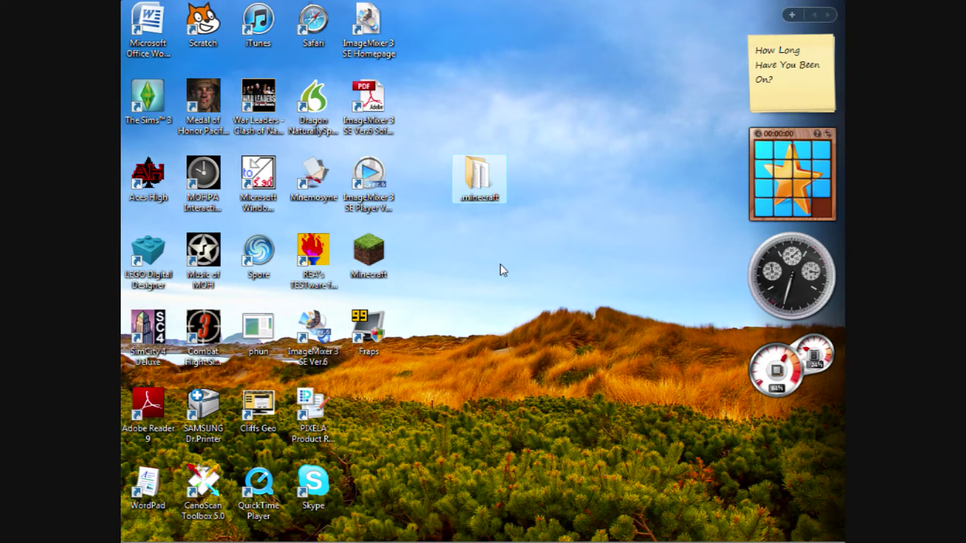
# - Switch to Internet Explorer, search Google for "minecraft forum" and open the Minecraft Forum site
pyautogui.moveTo(239, 537)
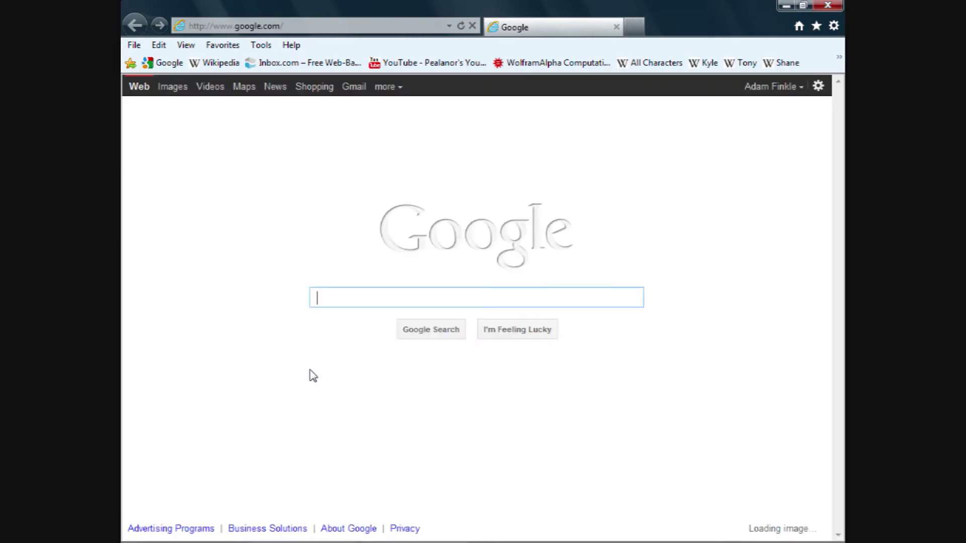
pyautogui.write('mine')
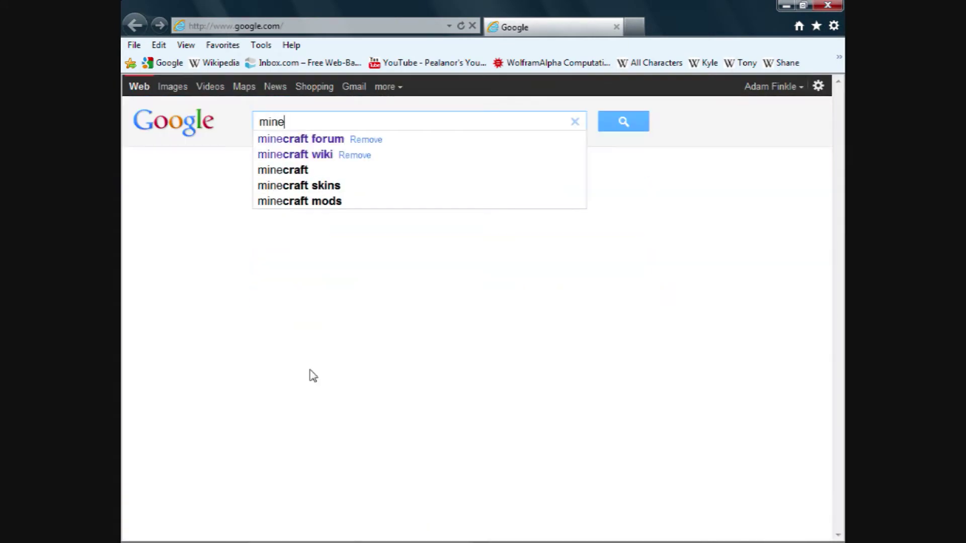
pyautogui.write('craft froum')
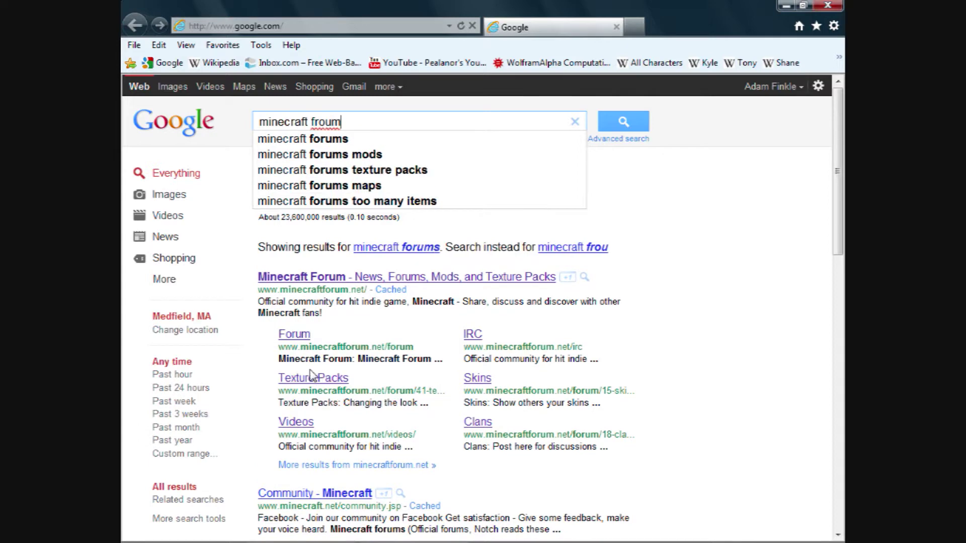
pyautogui.press('BackSpace')
pyautogui.press('BackSpace')
pyautogui.press('BackSpace')
pyautogui.press('BackSpace')
pyautogui.write('orum')
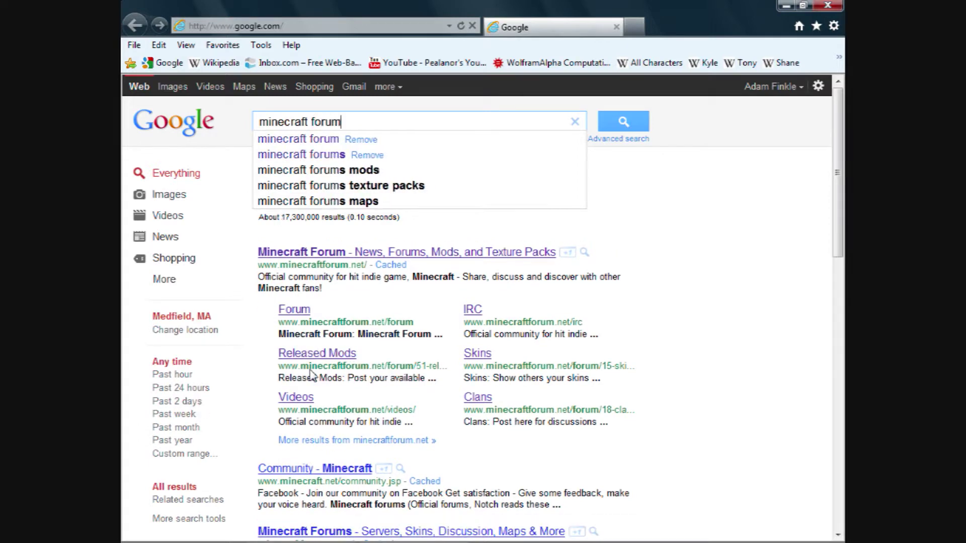
pyautogui.click(319, 253)
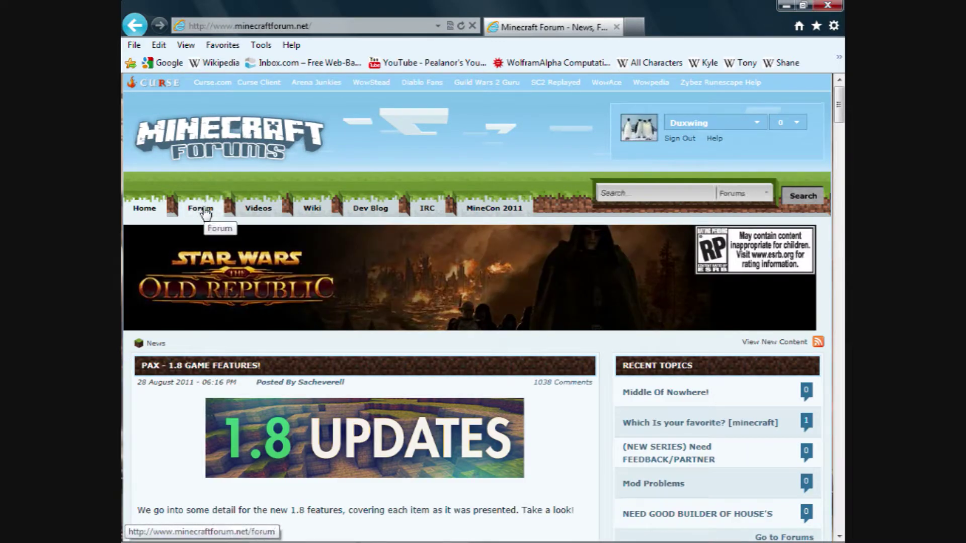
# - Go to the site's forum index and open the Released Mods section under Mapping and Modding
pyautogui.click(205, 213)
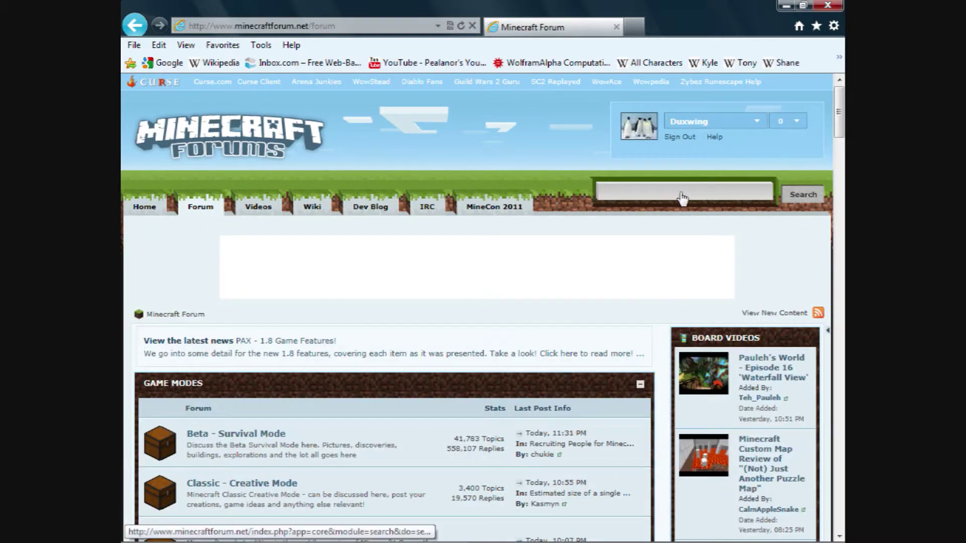
pyautogui.scroll(-10, 538, 301)
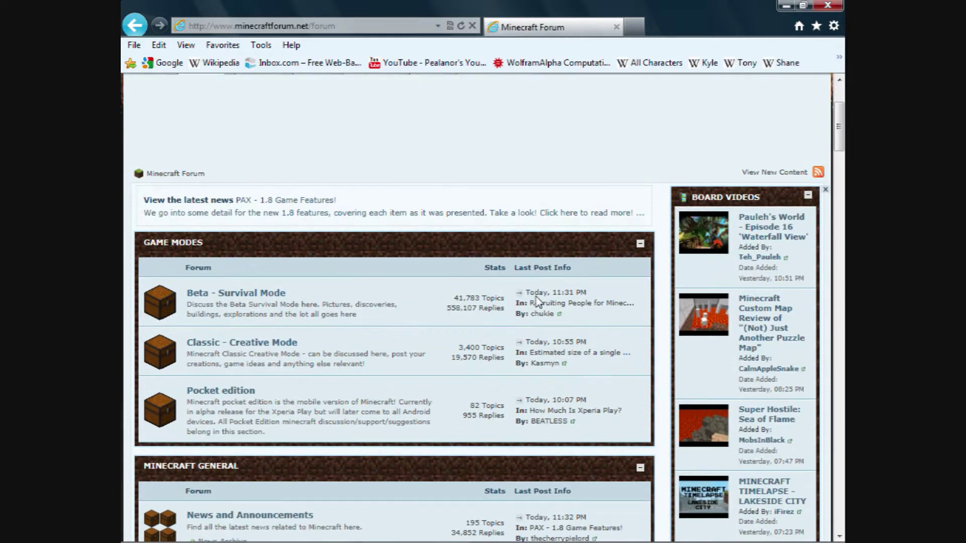
pyautogui.scroll(-12, 536, 298)
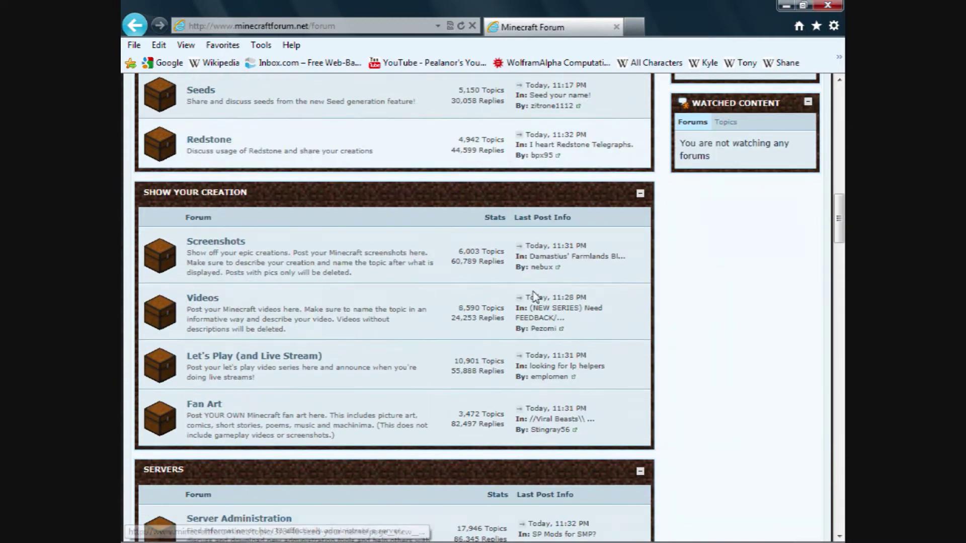
pyautogui.scroll(-8, 438, 299)
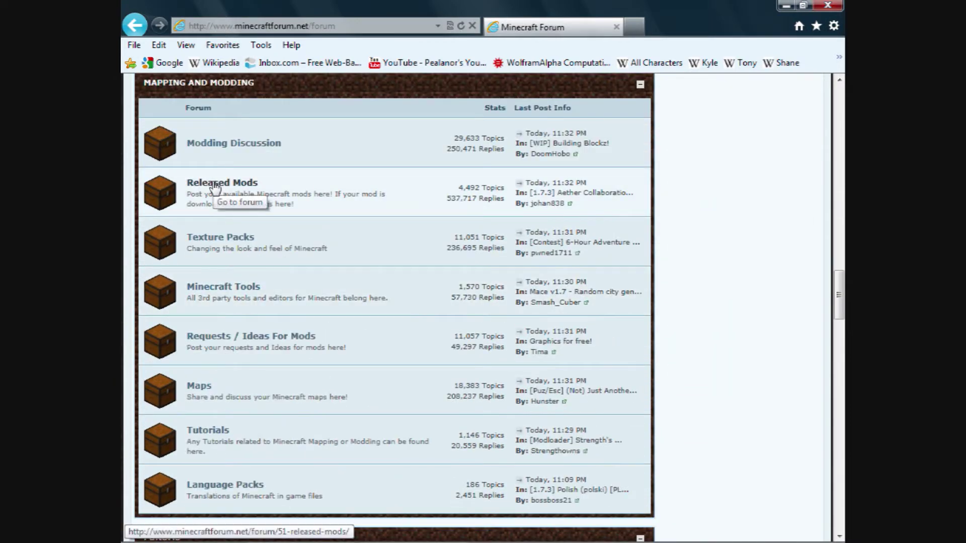
pyautogui.click(215, 188)
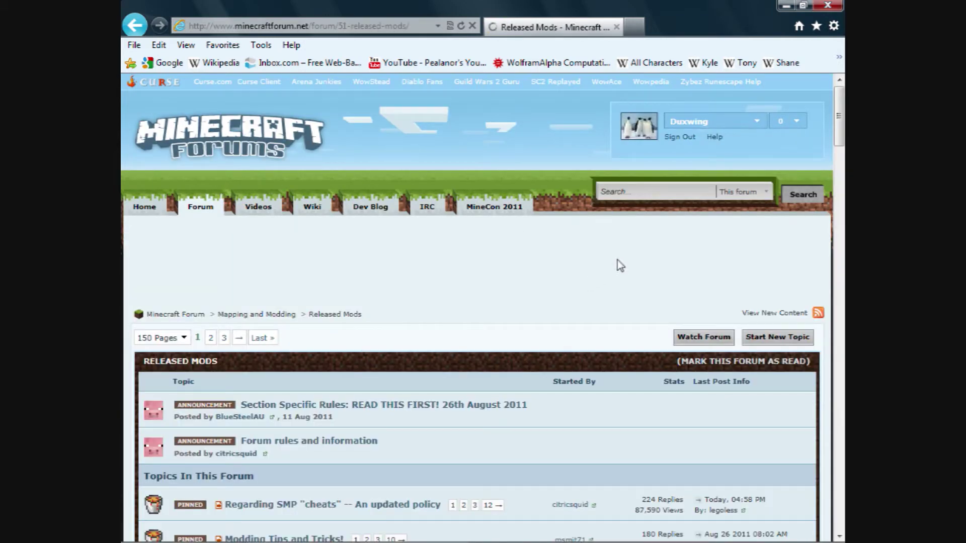
# - Search the Released Mods forum for "Juice Mod" and look through the results for the mod's topic
pyautogui.click(615, 196)
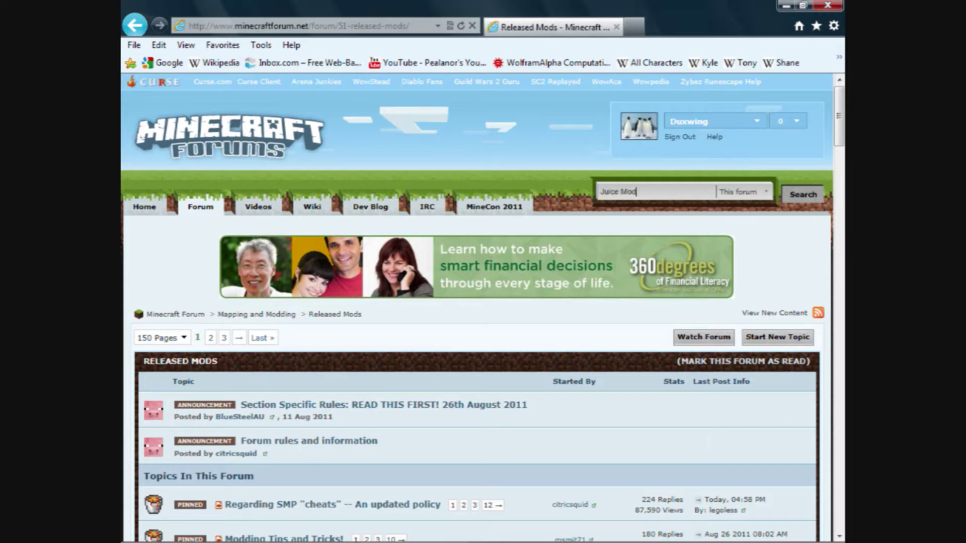
pyautogui.click(808, 198)
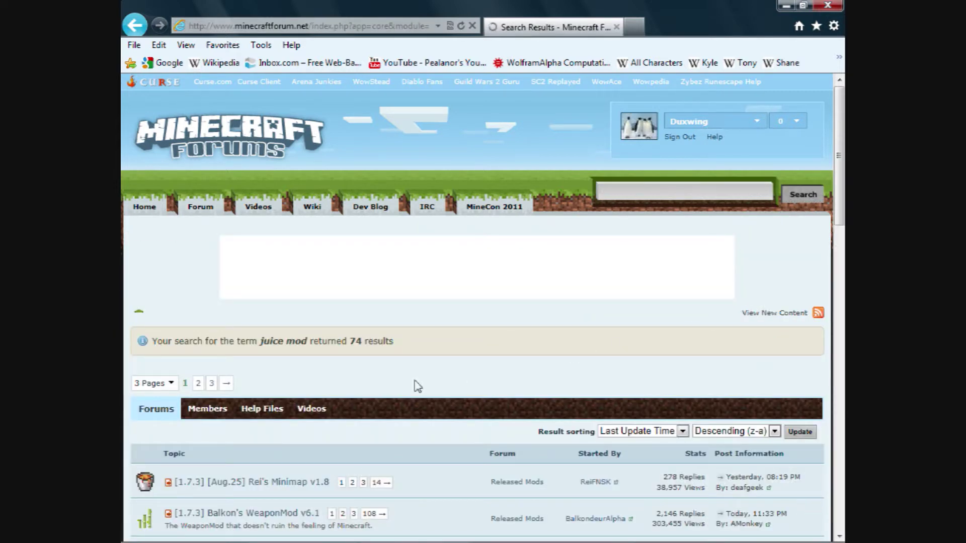
pyautogui.scroll(-8, 405, 391)
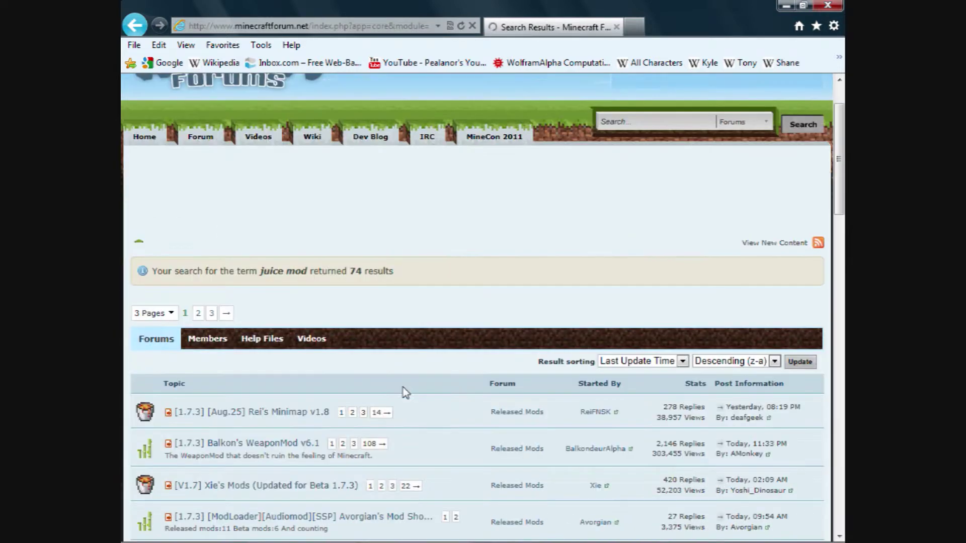
pyautogui.scroll(-4, 407, 394)
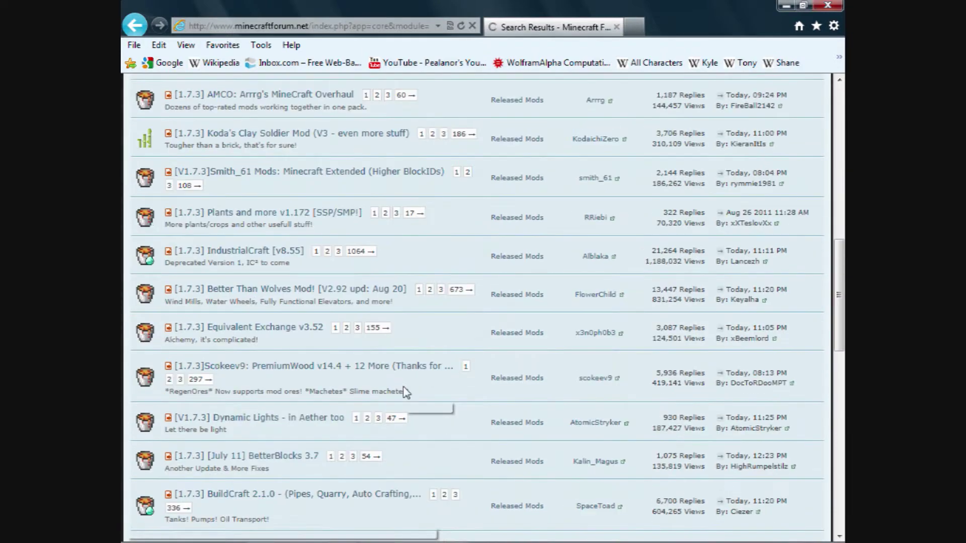
pyautogui.scroll(12, 416, 391)
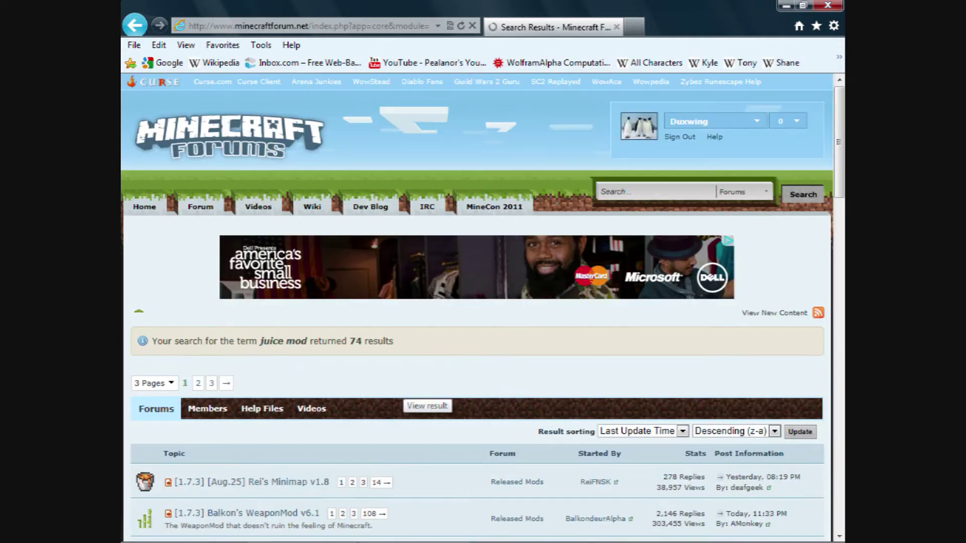
# - Search the forums for "JuiceMod", open the [1.7.3]JuiceMod[V0.2a] topic and go to its first page
pyautogui.click(684, 192)
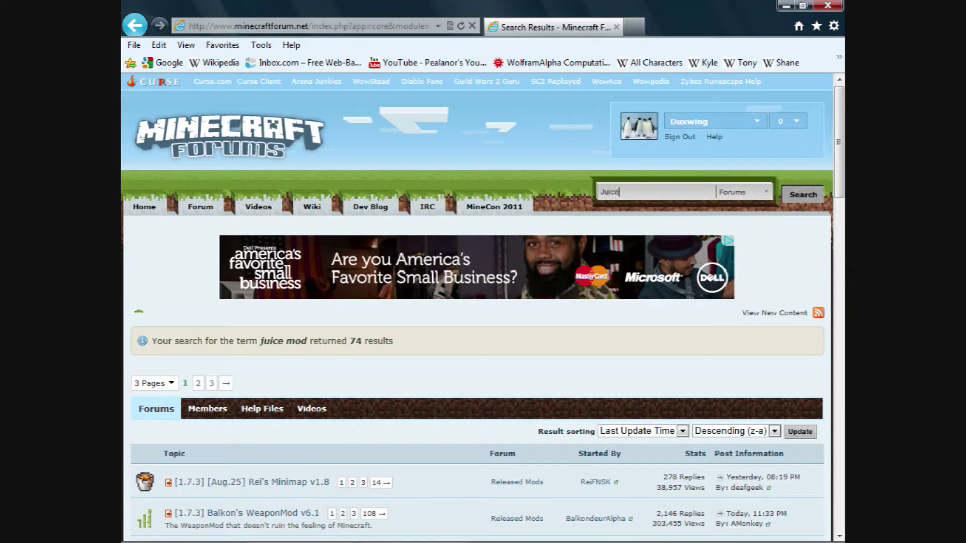
pyautogui.press('Return')
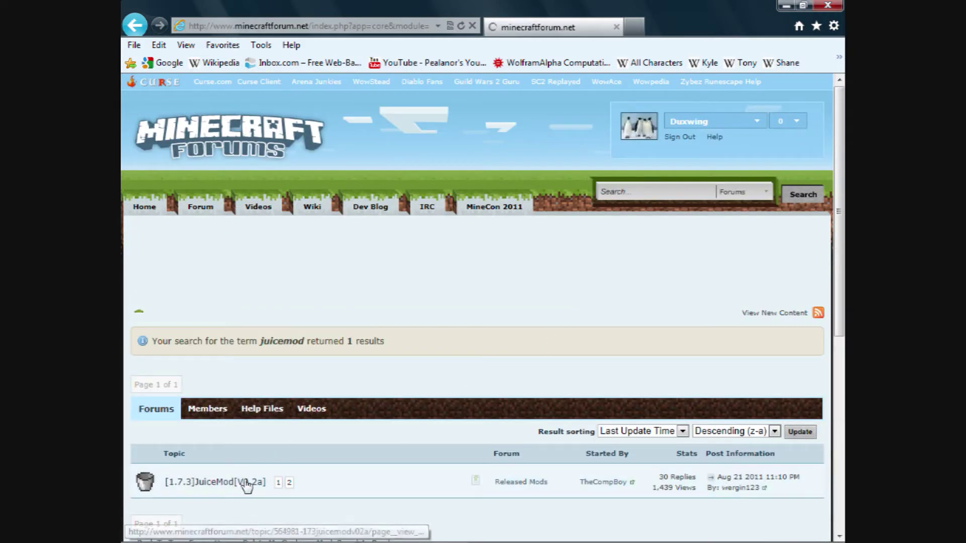
pyautogui.click(257, 482)
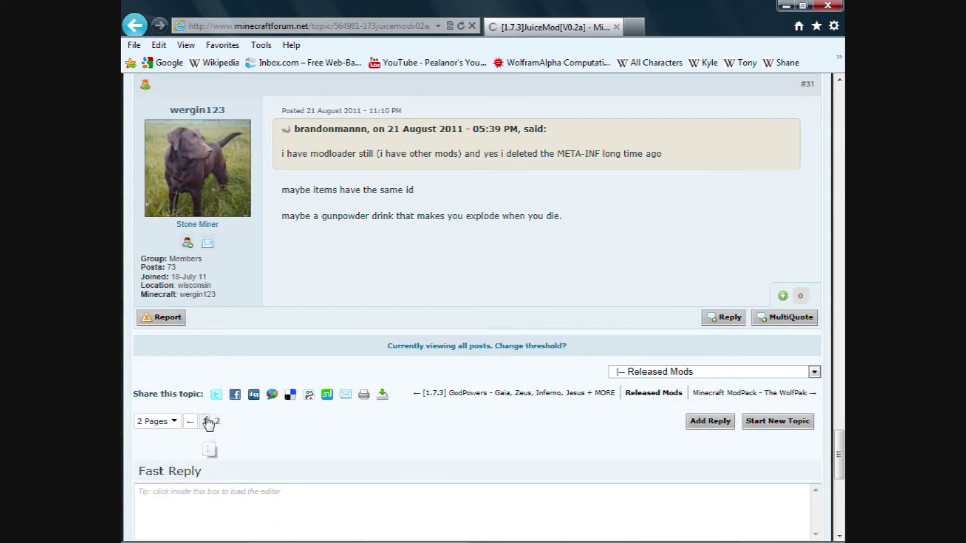
pyautogui.click(205, 422)
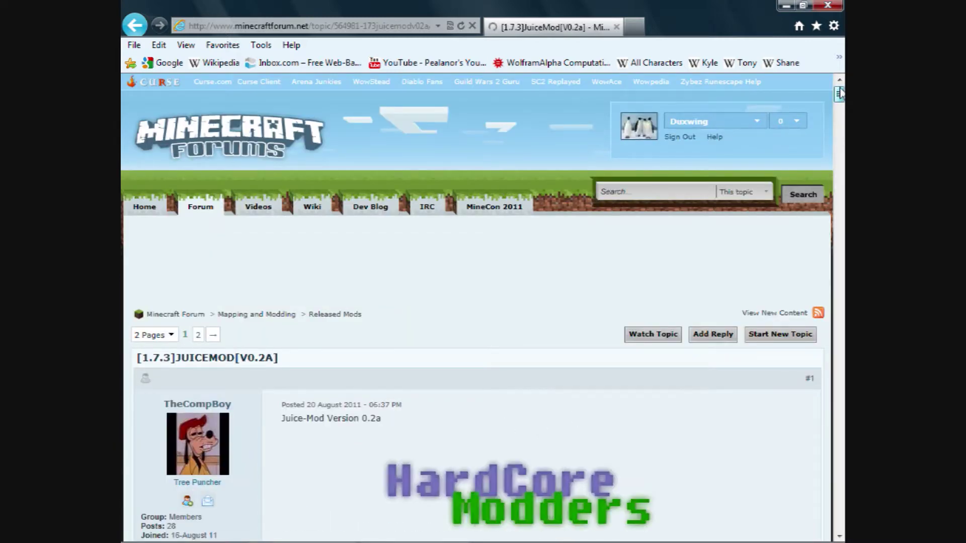
# - Review the mod's overview and crafting recipes in the first post and open its MediaFire download link
pyautogui.scroll(-3, 478, 394)
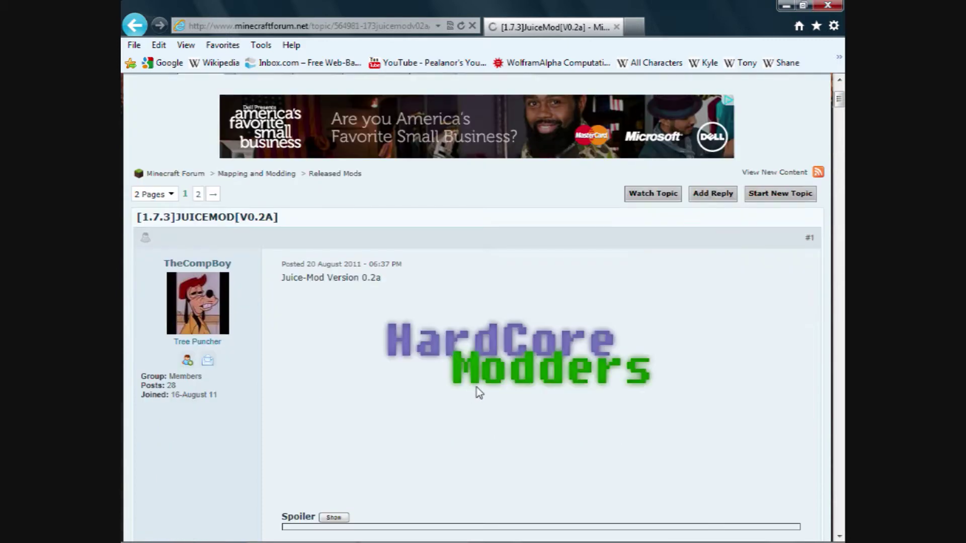
pyautogui.scroll(-3, 478, 391)
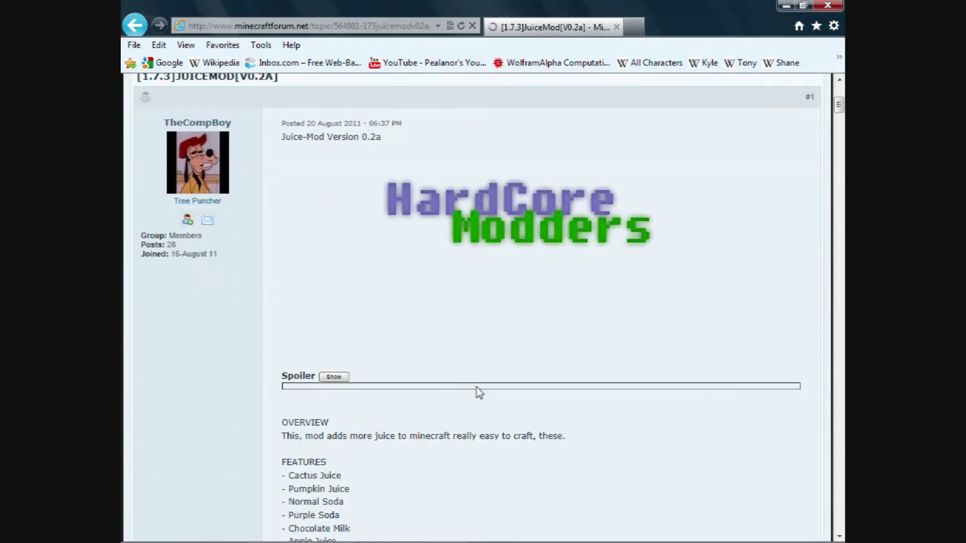
pyautogui.scroll(-10, 478, 392)
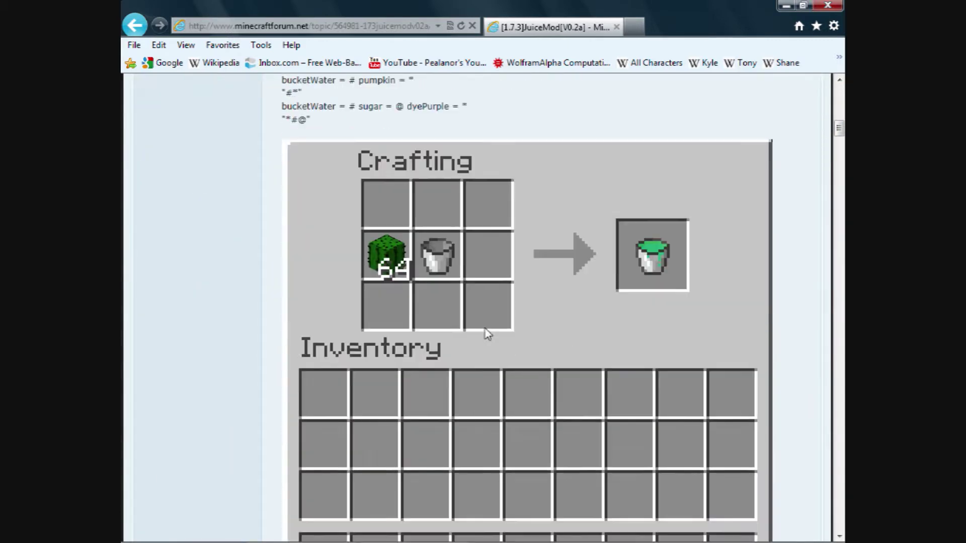
pyautogui.scroll(-15, 488, 312)
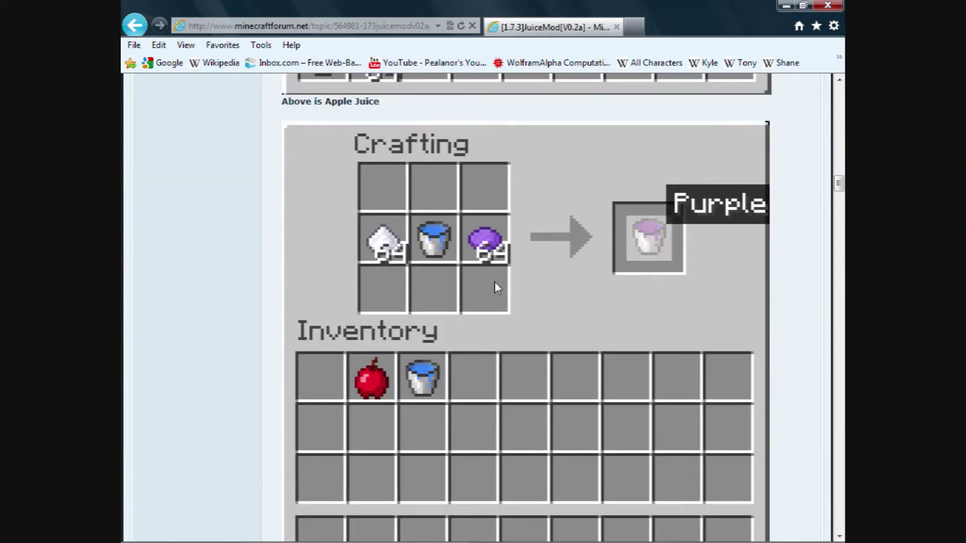
pyautogui.scroll(-15, 494, 283)
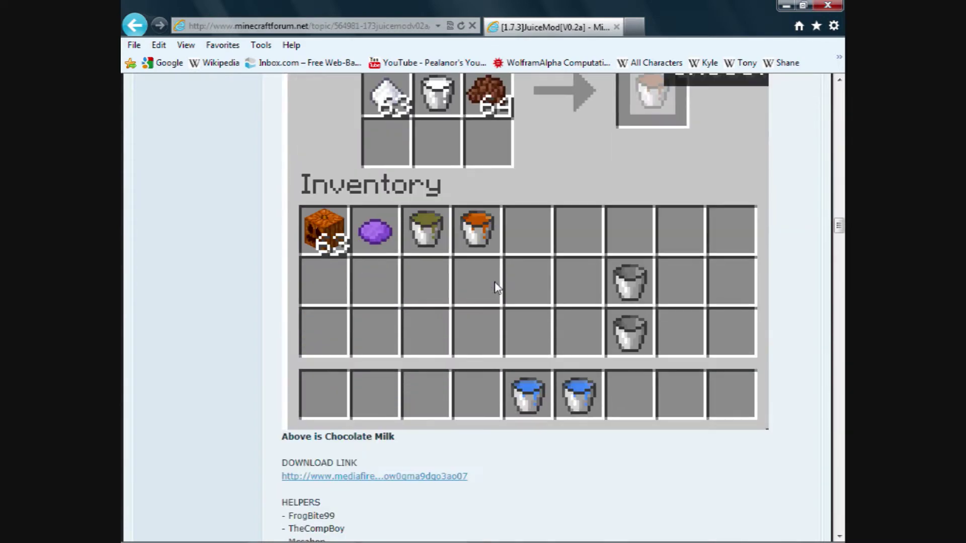
pyautogui.scroll(-5, 496, 286)
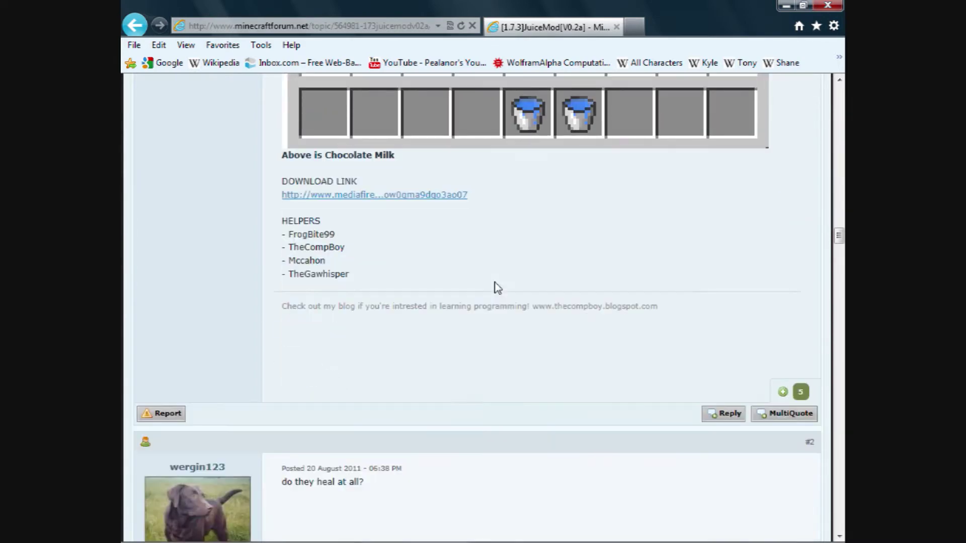
pyautogui.click(355, 199)
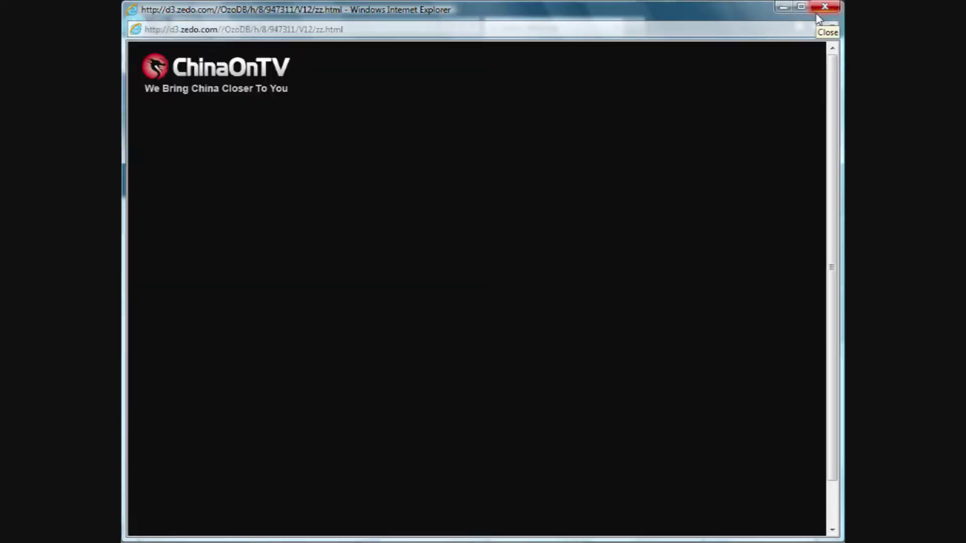
# - Close the pop-up advertising windows and the real estate tab, returning to the MediaFire page for Juice Mod.zip
pyautogui.click(817, 18)
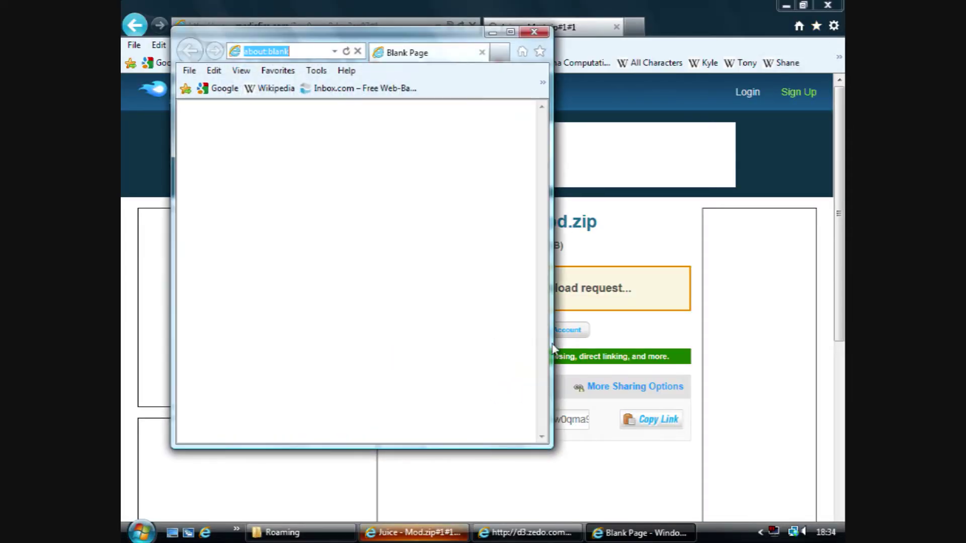
pyautogui.click(533, 32)
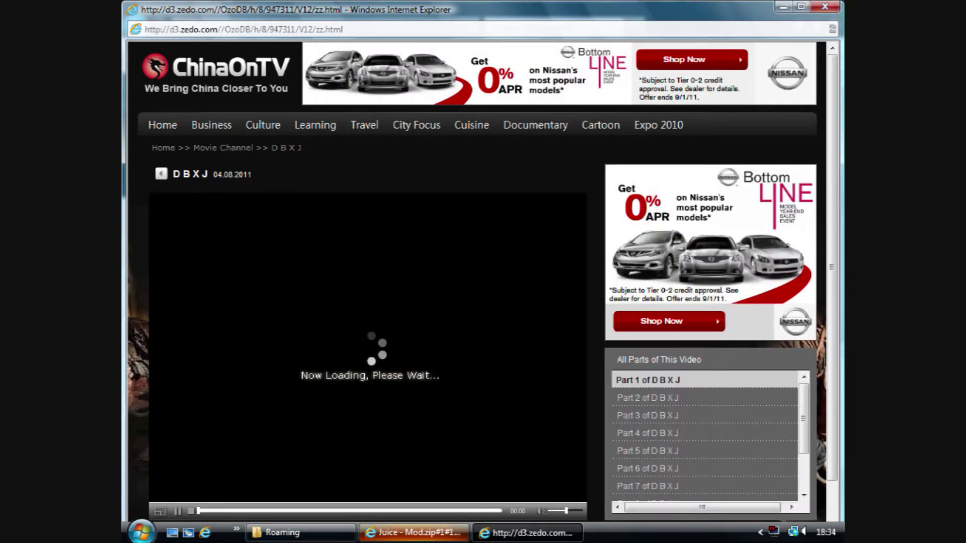
pyautogui.click(412, 532)
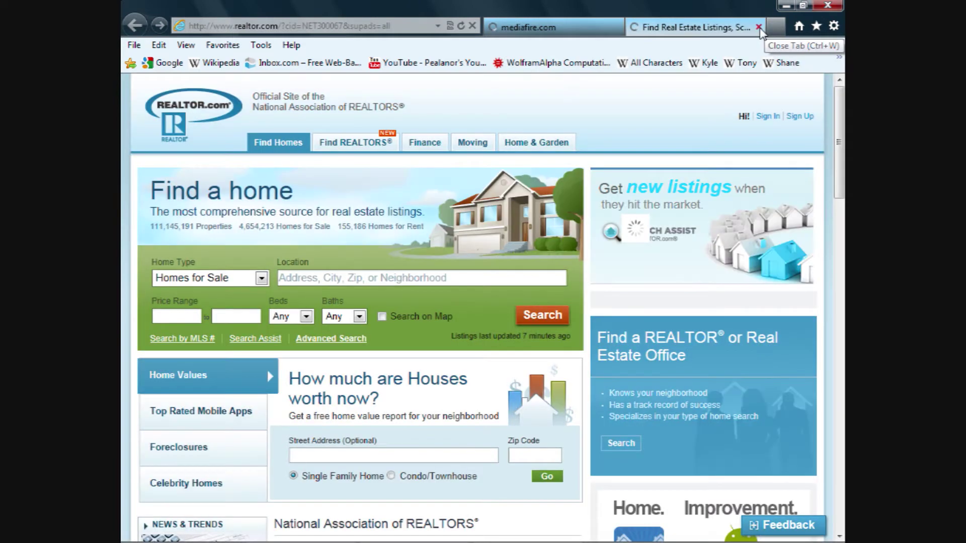
pyautogui.click(523, 27)
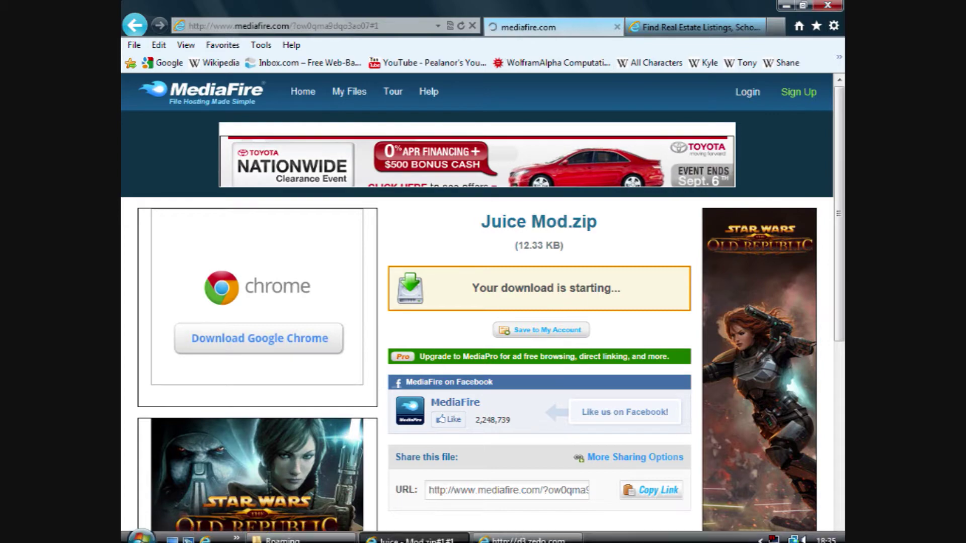
pyautogui.rightClick(556, 533)
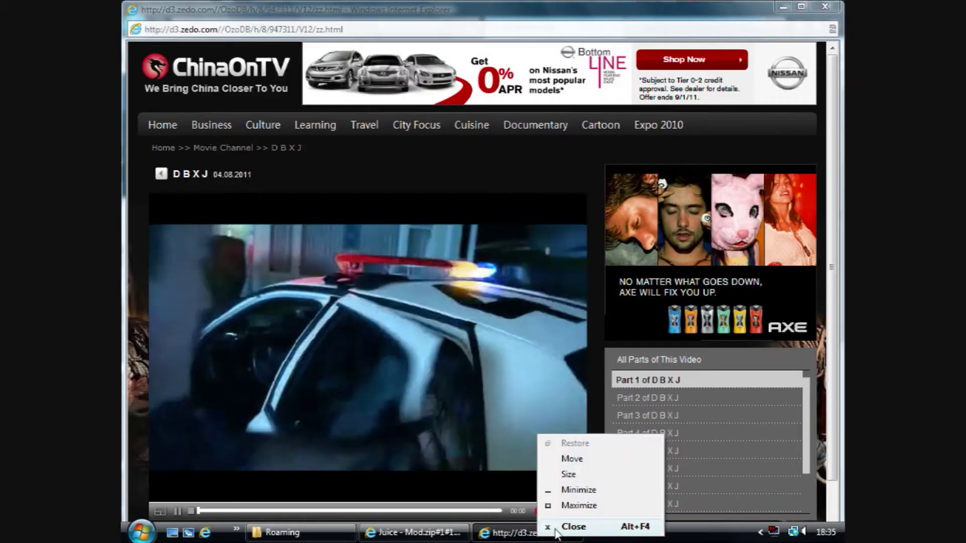
pyautogui.click(559, 526)
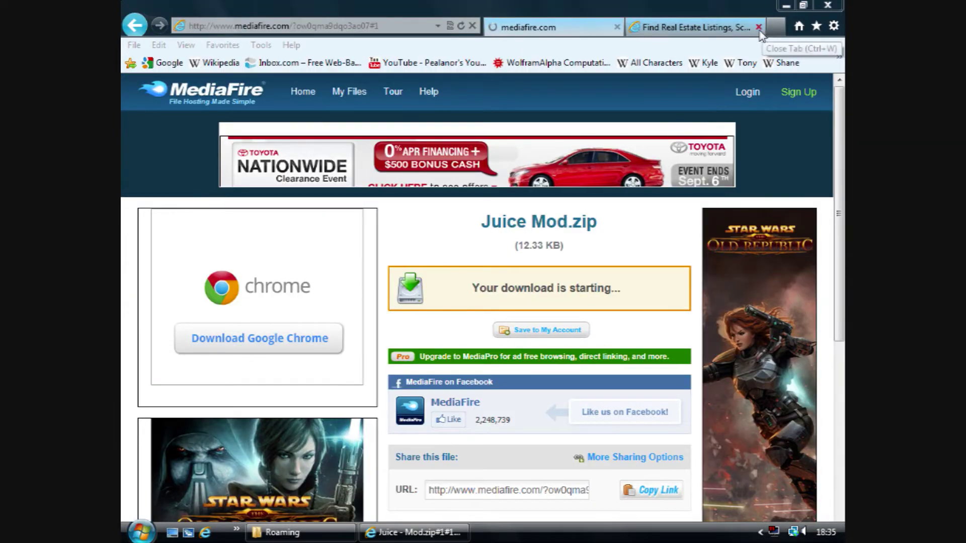
pyautogui.click(758, 29)
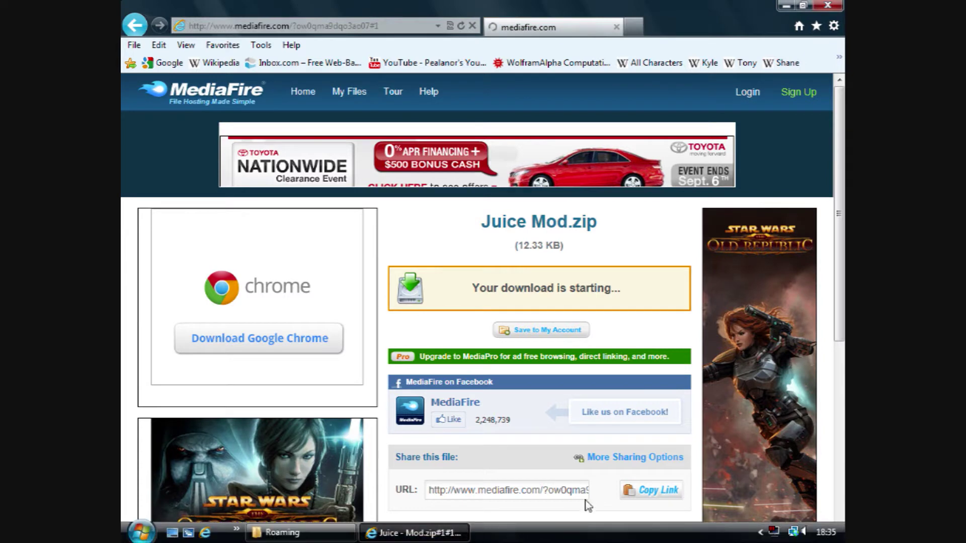
pyautogui.scroll(-3, 578, 498)
pyautogui.scroll(3, 553, 470)
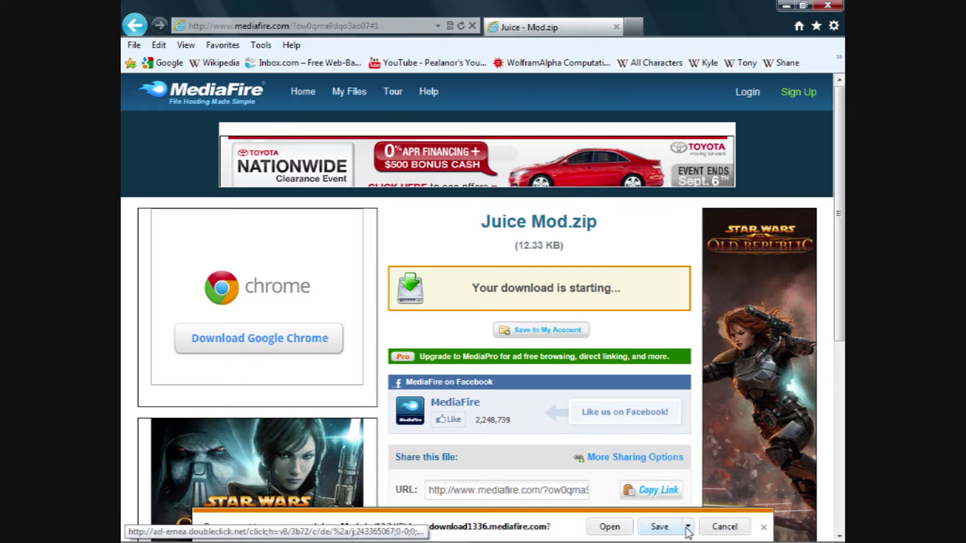
pyautogui.click(688, 527)
pyautogui.click(727, 508)
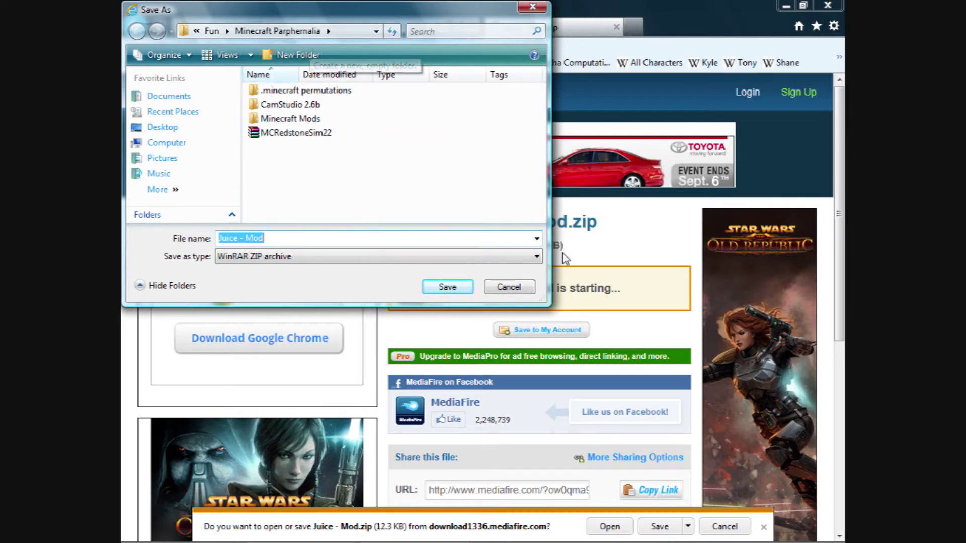
pyautogui.click(518, 287)
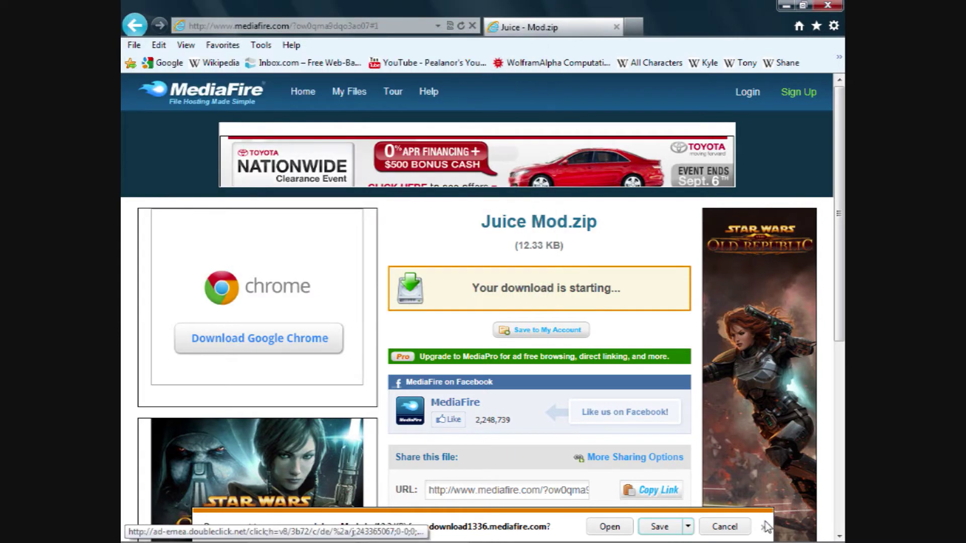
pyautogui.click(766, 527)
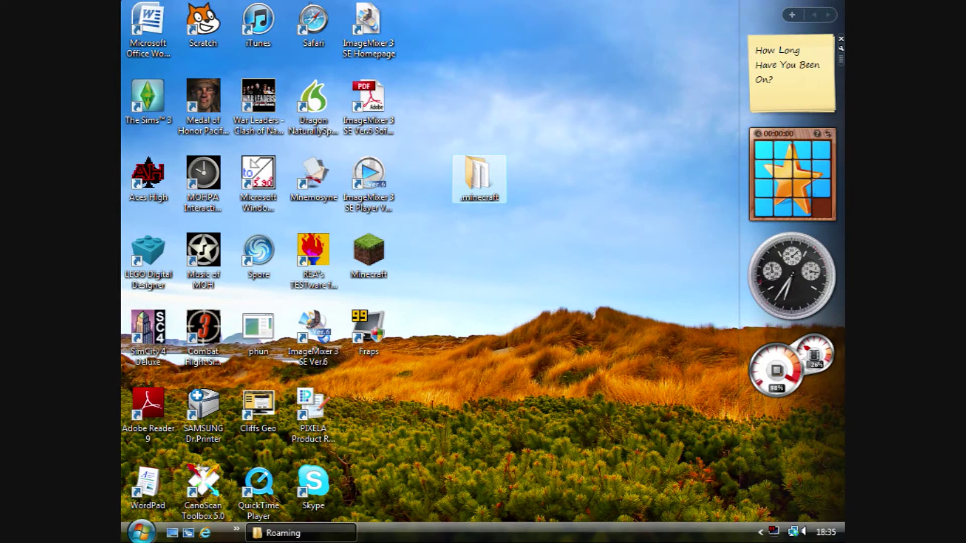
# - Open the JuiceMod folder in Documents under Fun, Minecraft Parphernalia, Minecraft Mods
pyautogui.click(142, 532)
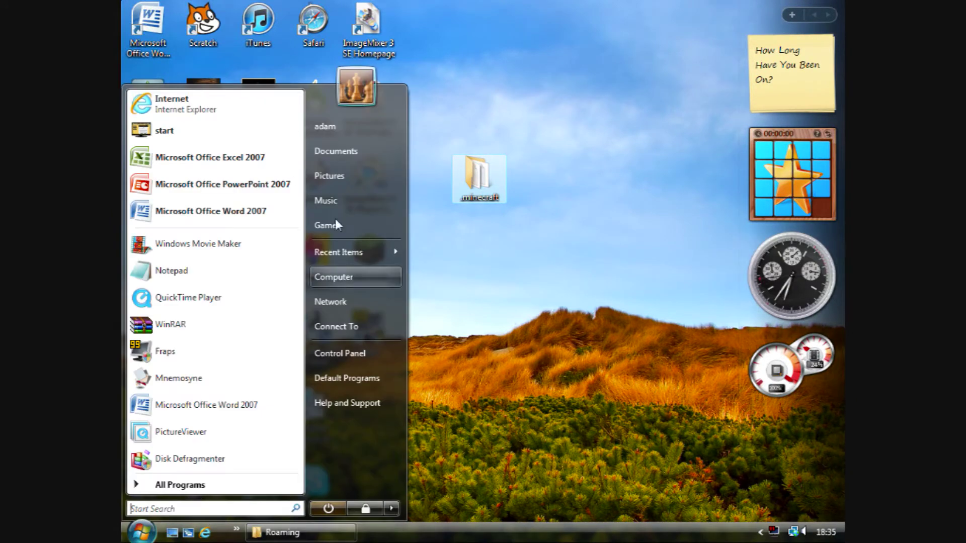
pyautogui.click(342, 152)
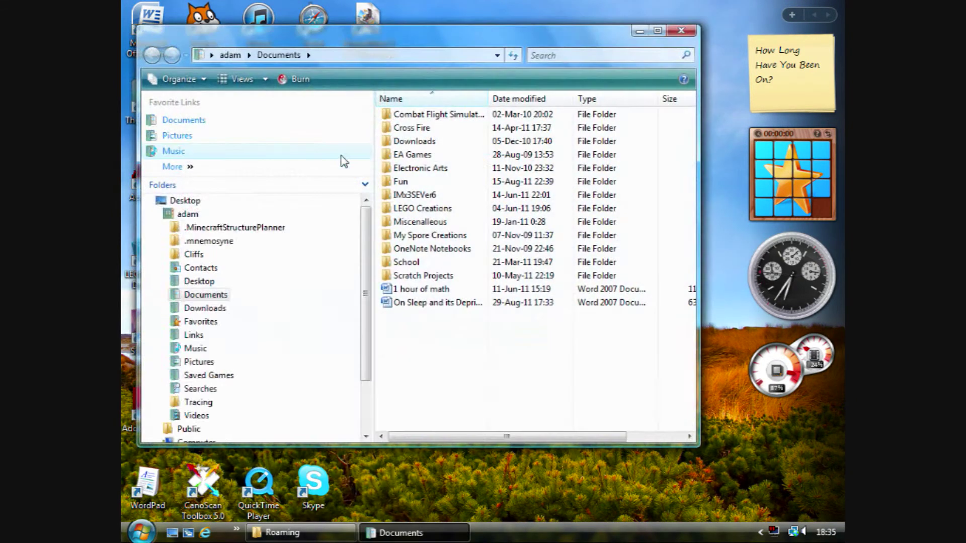
pyautogui.doubleClick(439, 185)
pyautogui.doubleClick(436, 154)
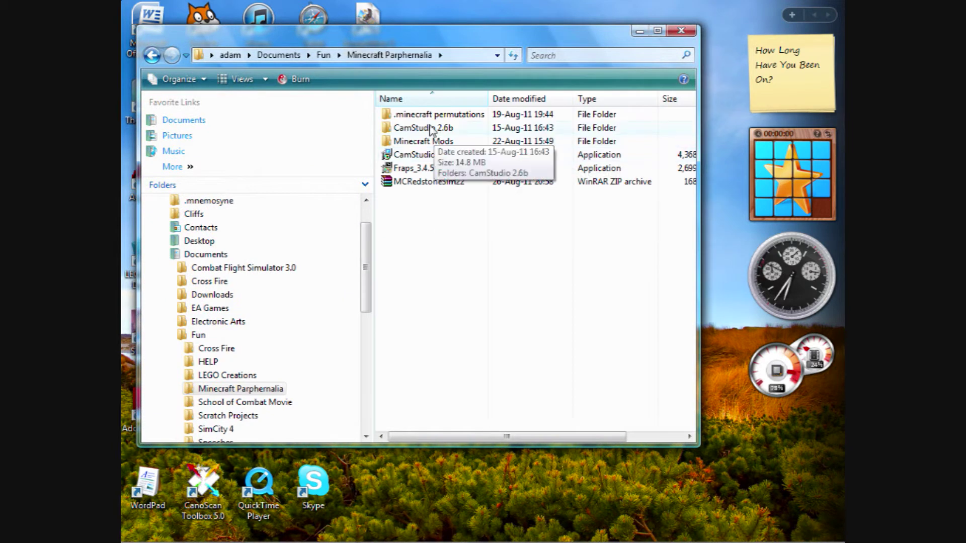
pyautogui.doubleClick(438, 142)
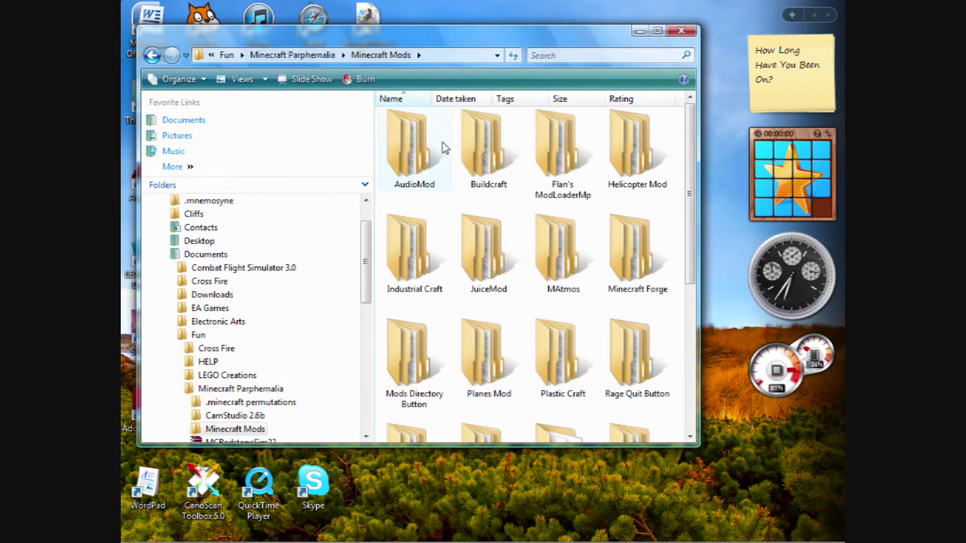
pyautogui.doubleClick(501, 276)
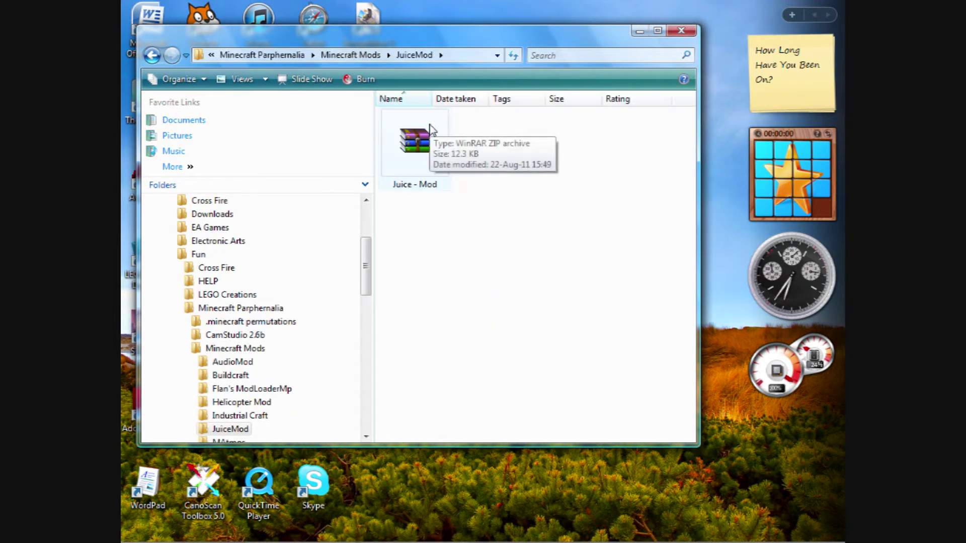
# - Open the Juice - Mod archive with WinRAR, dismiss the licence notice and close the folder window behind it
pyautogui.rightClick(427, 135)
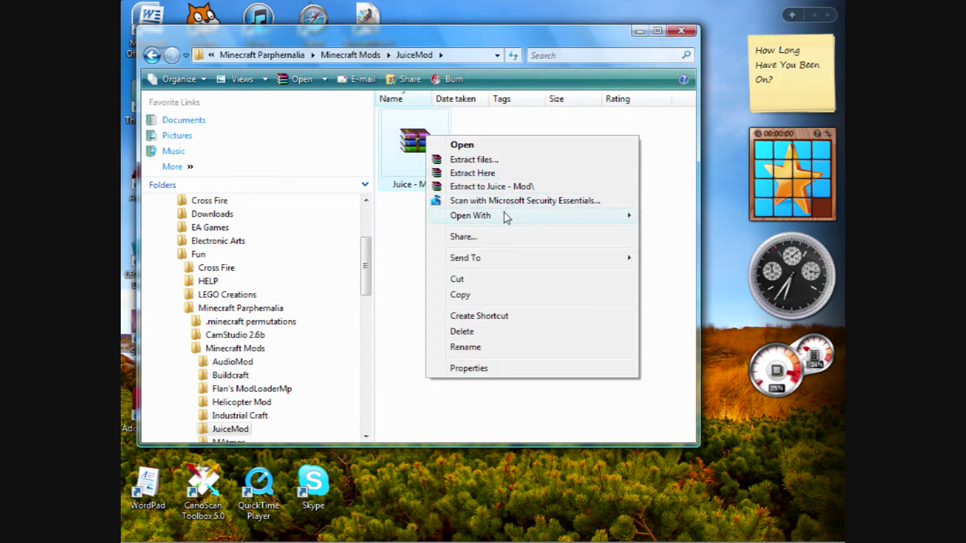
pyautogui.moveTo(506, 215)
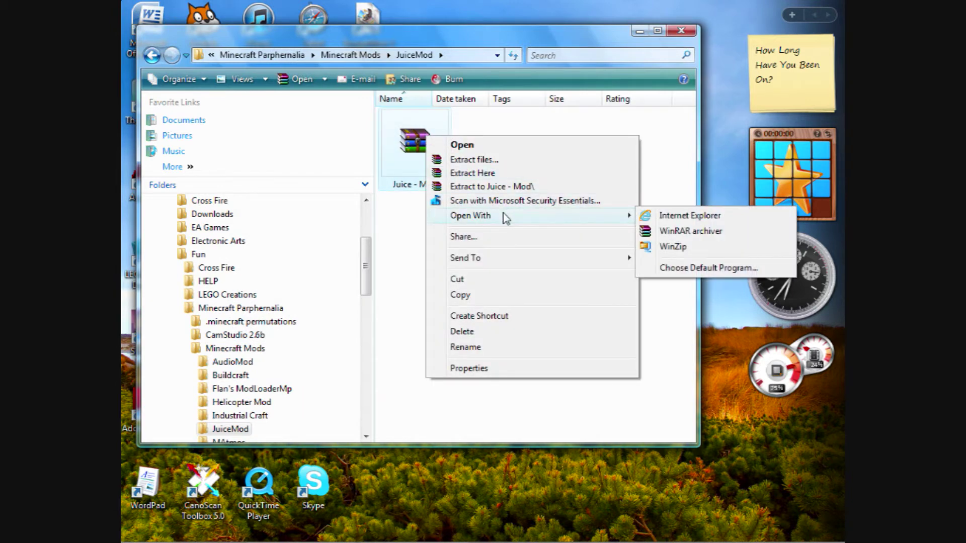
pyautogui.click(671, 232)
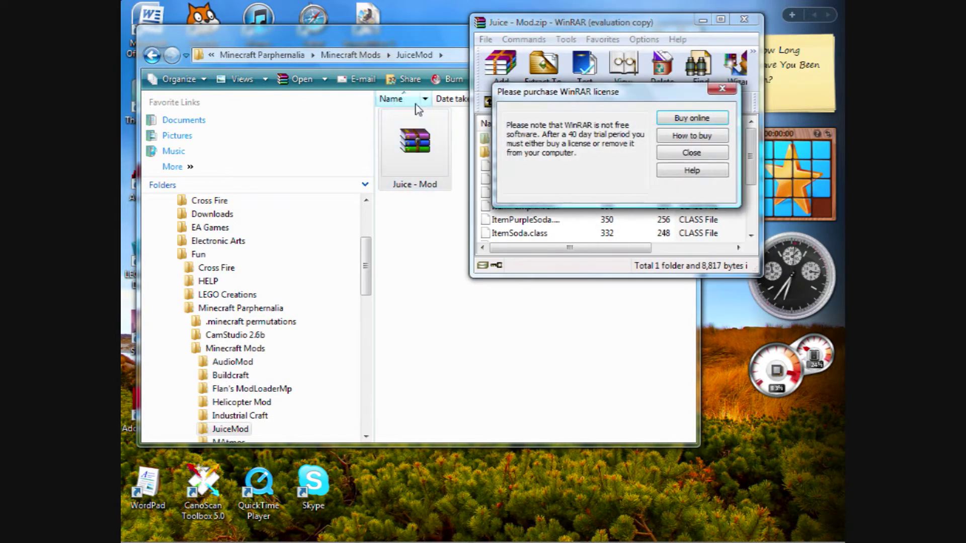
pyautogui.click(719, 156)
pyautogui.click(358, 31)
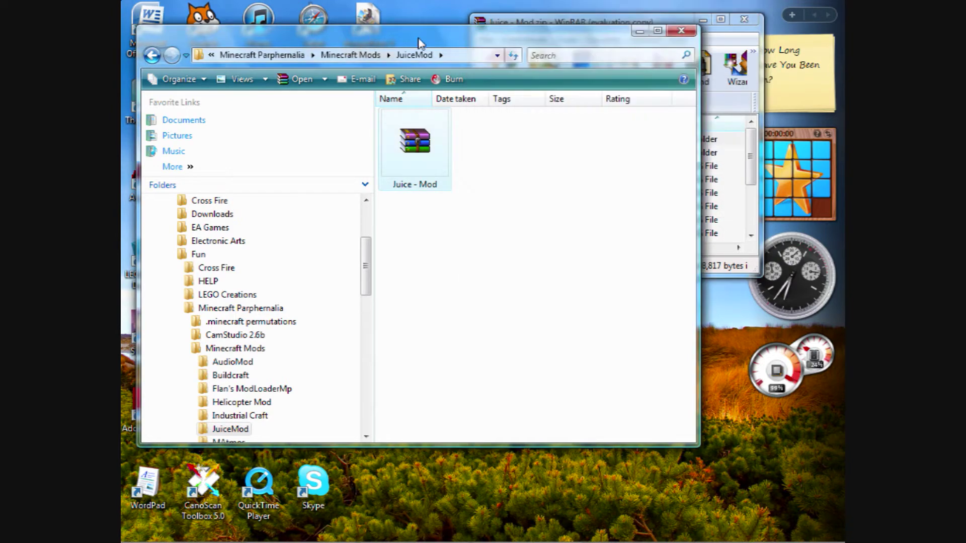
pyautogui.click(680, 31)
pyautogui.moveTo(618, 23); pyautogui.dragTo(292, 60)
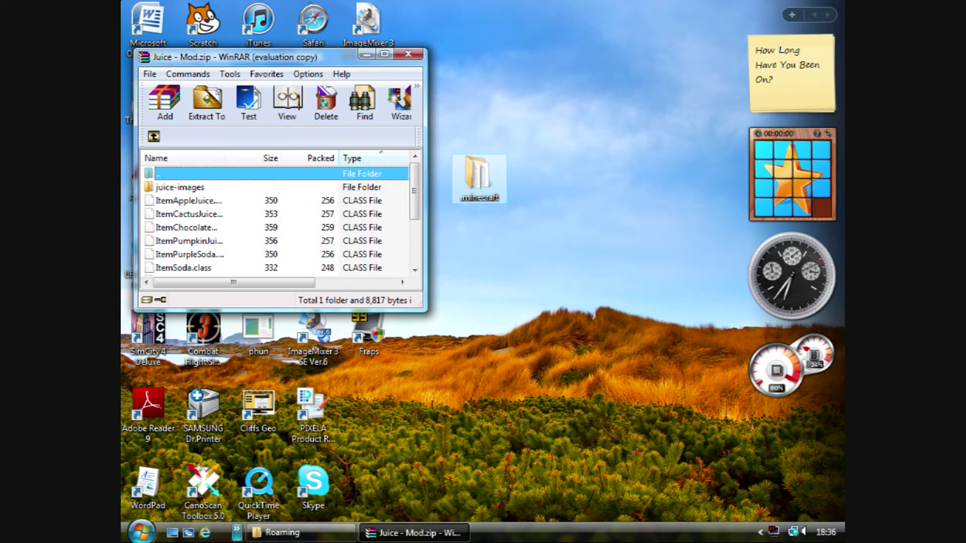
# - Open the minecraft jar from the bin folder of .minecraft in Roaming with WinRAR and close the folder window
pyautogui.moveTo(299, 539)
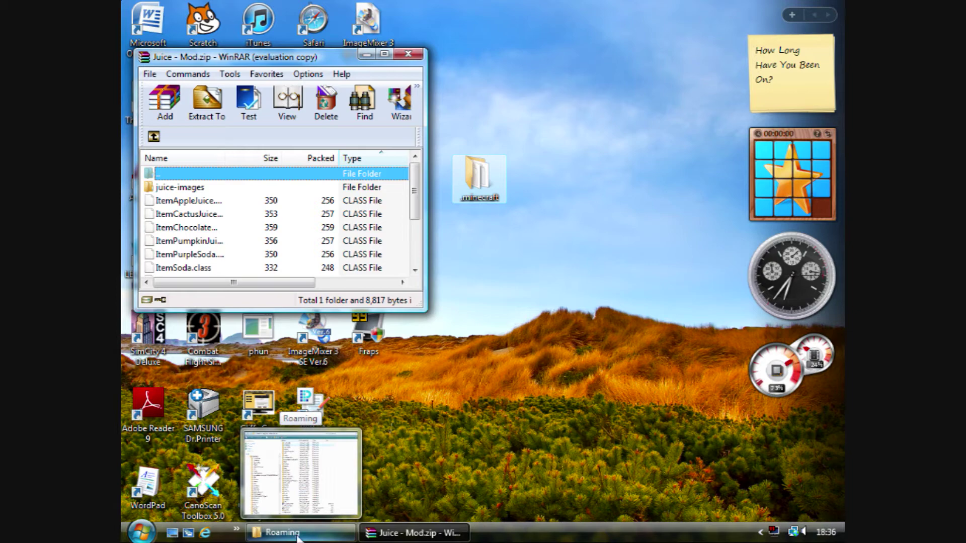
pyautogui.click(297, 534)
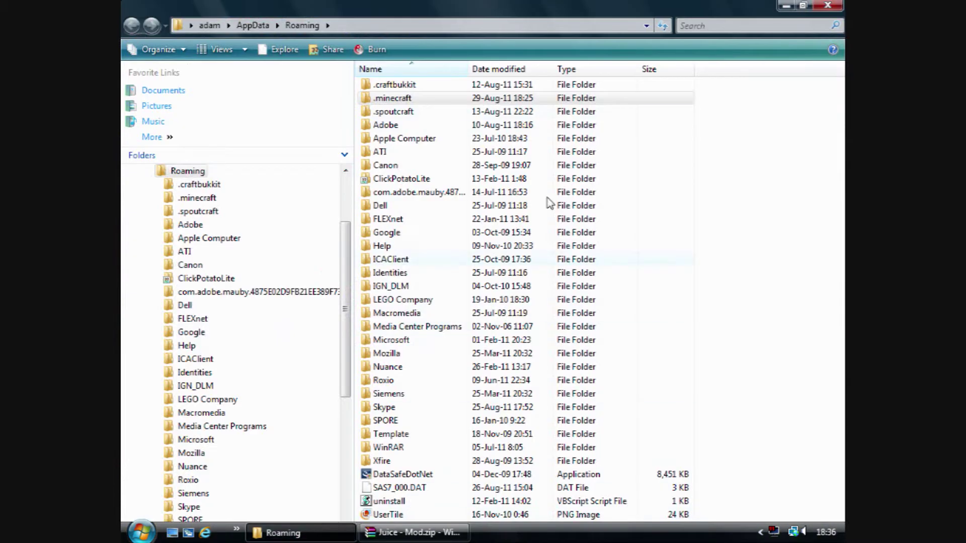
pyautogui.doubleClick(413, 99)
pyautogui.doubleClick(412, 91)
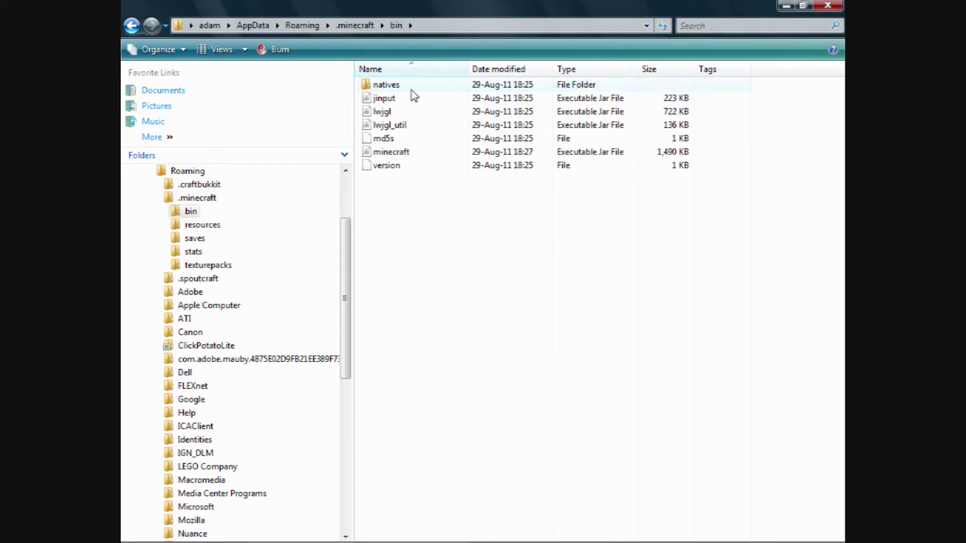
pyautogui.rightClick(409, 153)
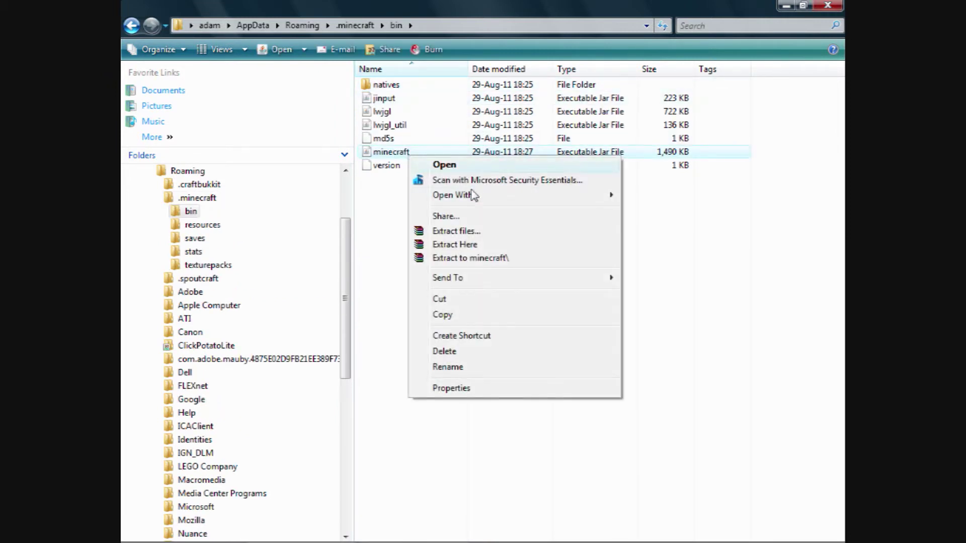
pyautogui.moveTo(473, 201)
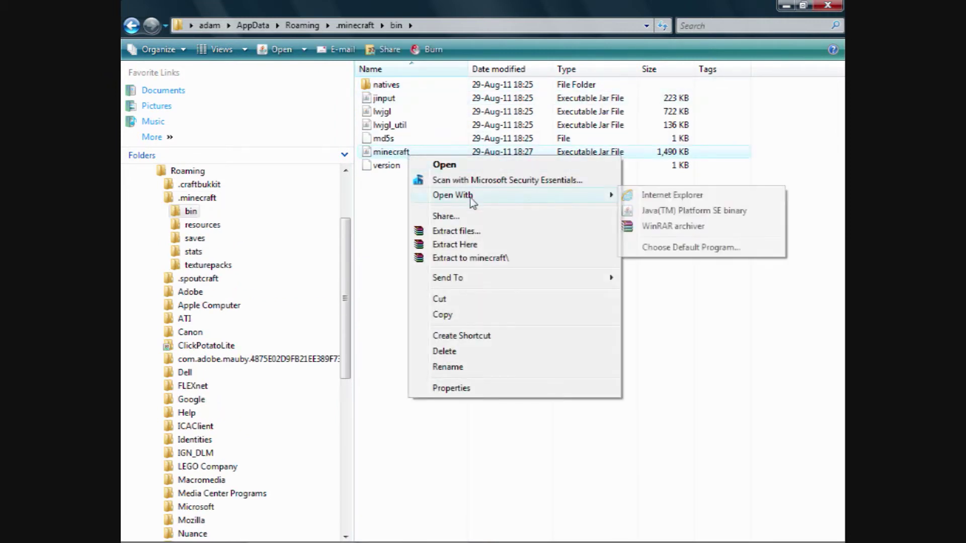
pyautogui.click(693, 227)
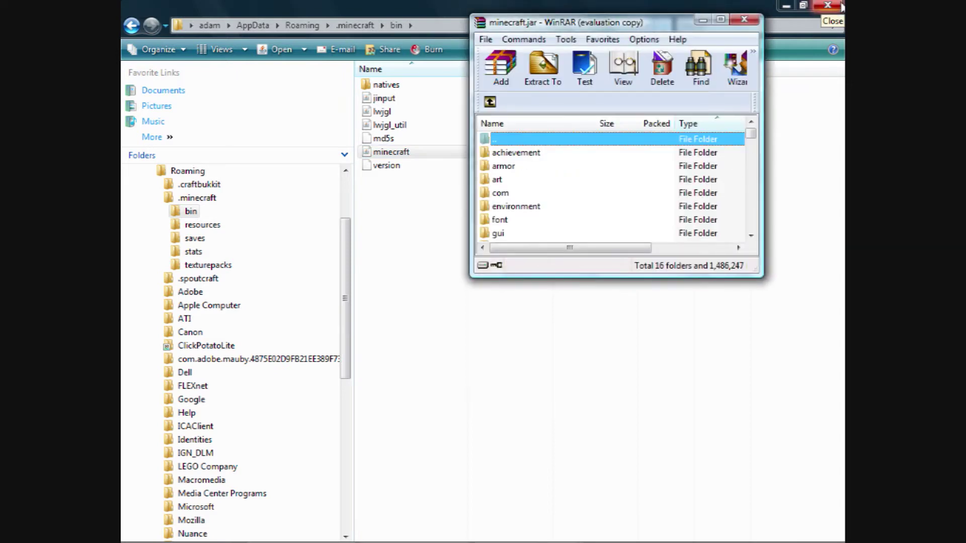
pyautogui.click(841, 6)
pyautogui.click(690, 153)
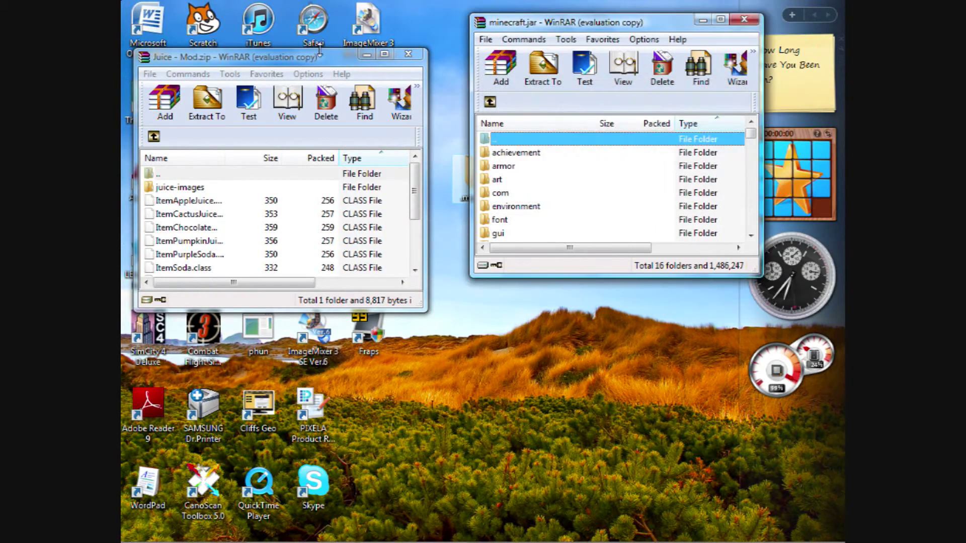
# - Align the Juice - Mod.zip window beside the minecraft.jar window and select its juice-images folder and all class files
pyautogui.moveTo(319, 50); pyautogui.dragTo(323, 15)
pyautogui.click(249, 153)
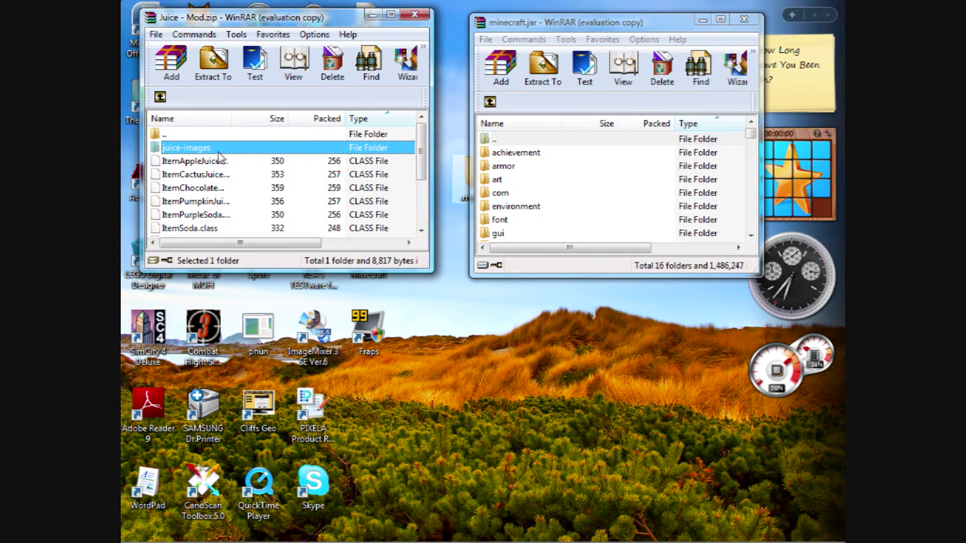
pyautogui.hotkey('shift', 'Down')
pyautogui.hotkey('shift', 'End')
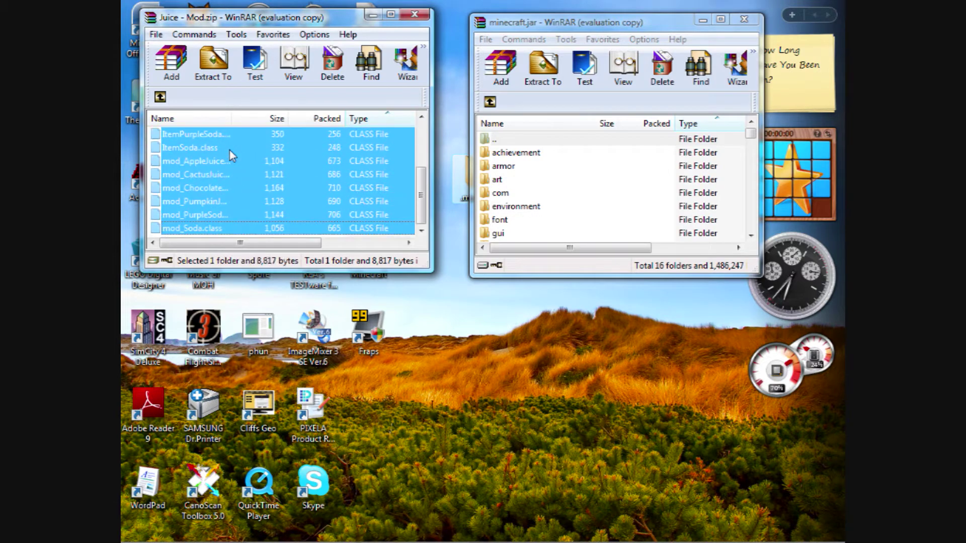
# - Delete the META-INF folder from the minecraft.jar archive
pyautogui.click(594, 190)
pyautogui.scroll(-3, 595, 188)
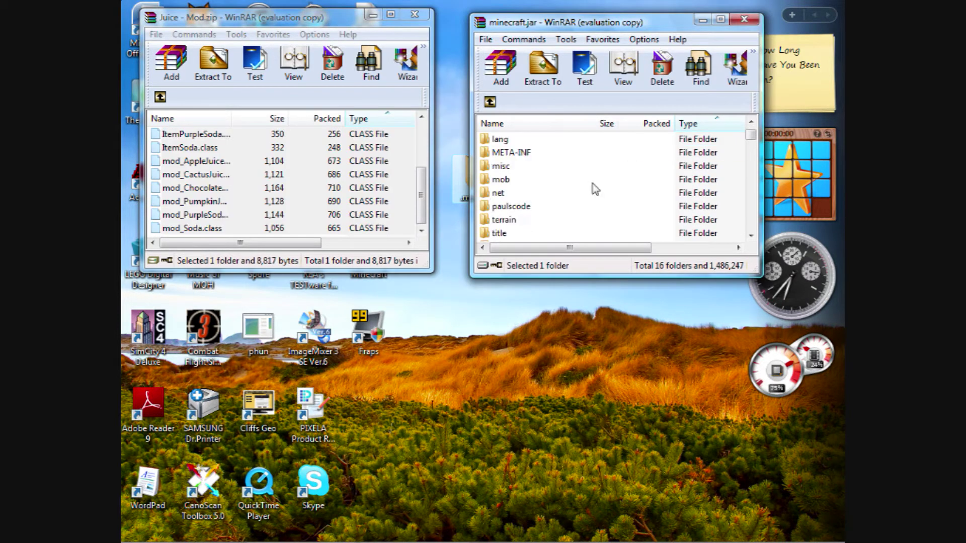
pyautogui.rightClick(521, 155)
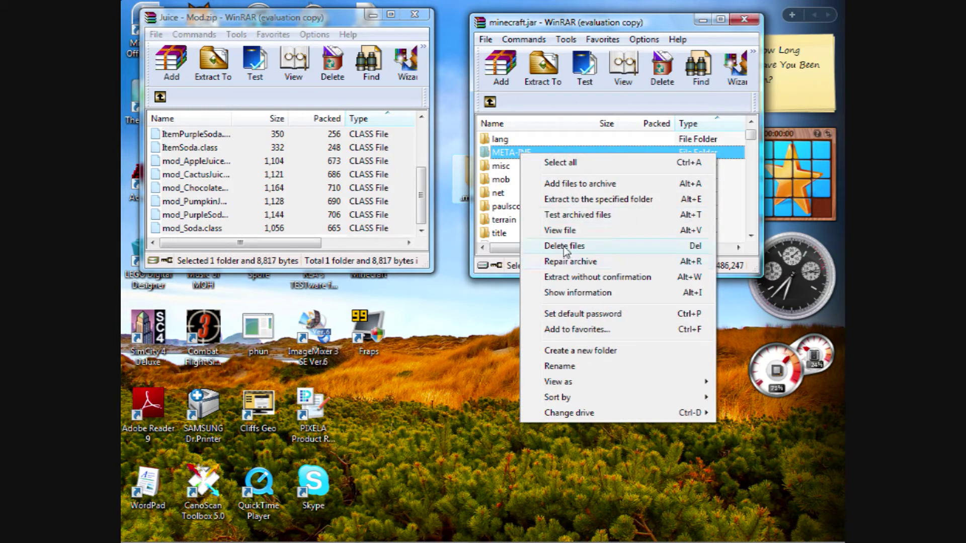
pyautogui.click(564, 246)
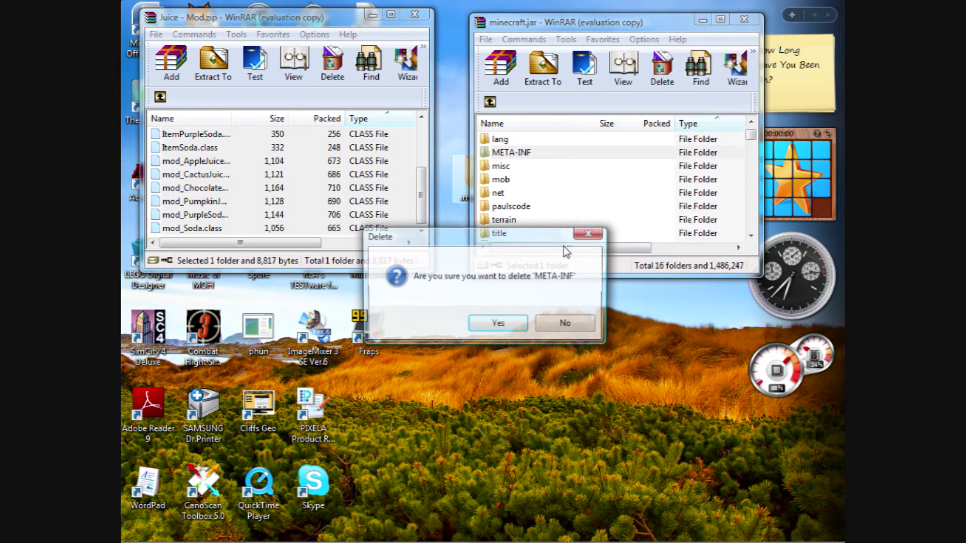
pyautogui.click(504, 326)
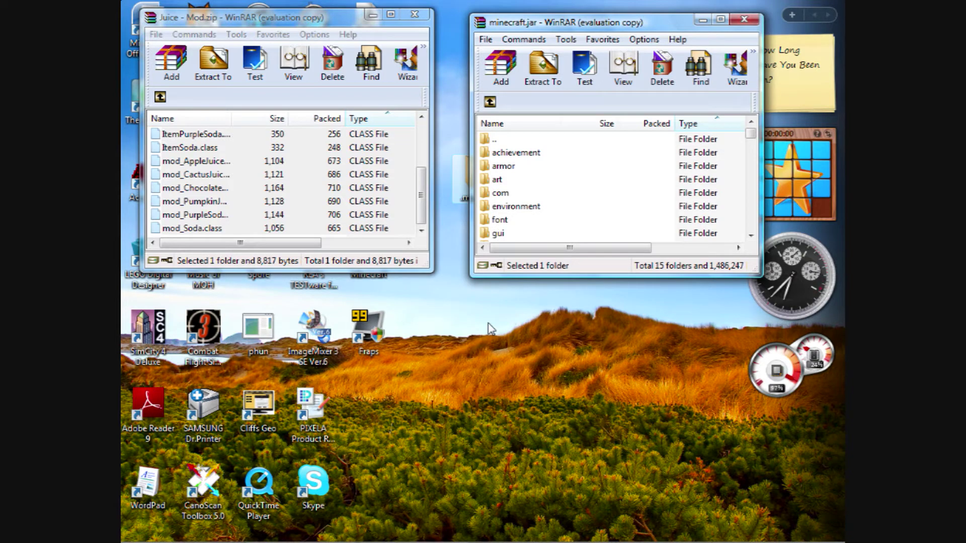
pyautogui.scroll(-4, 657, 183)
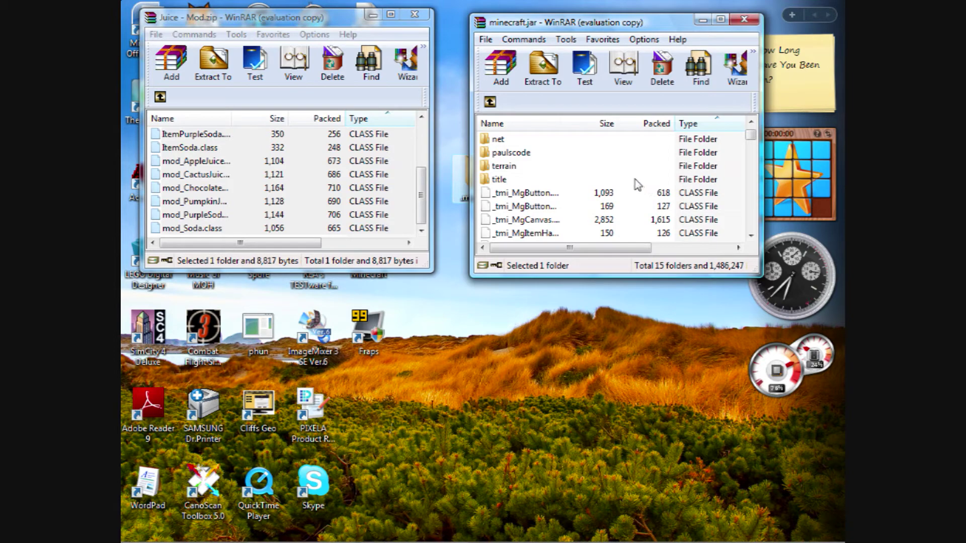
# - Add the selected Juice - Mod files to minecraft.jar with the default archiving settings and close both archive windows
pyautogui.scroll(-5, 636, 185)
pyautogui.moveTo(347, 203); pyautogui.dragTo(626, 212)
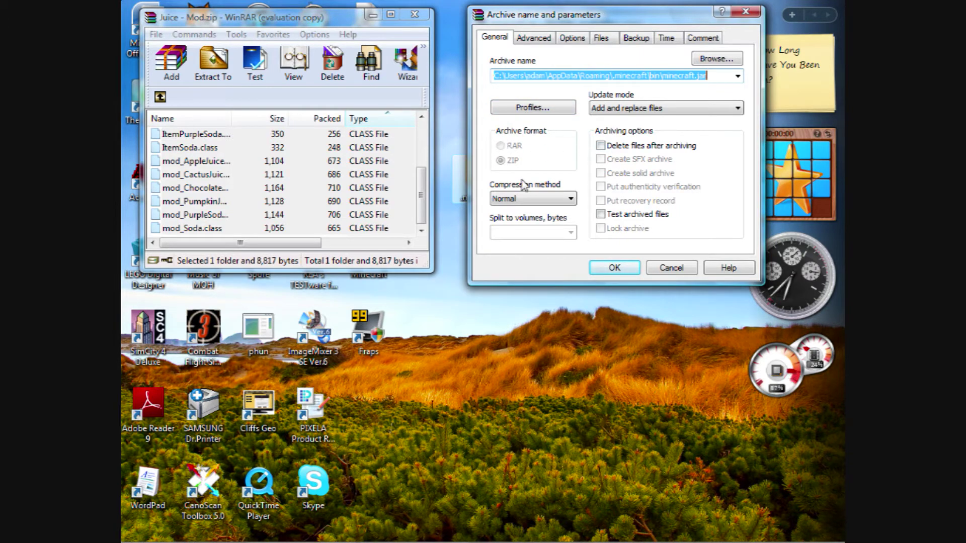
pyautogui.click(614, 268)
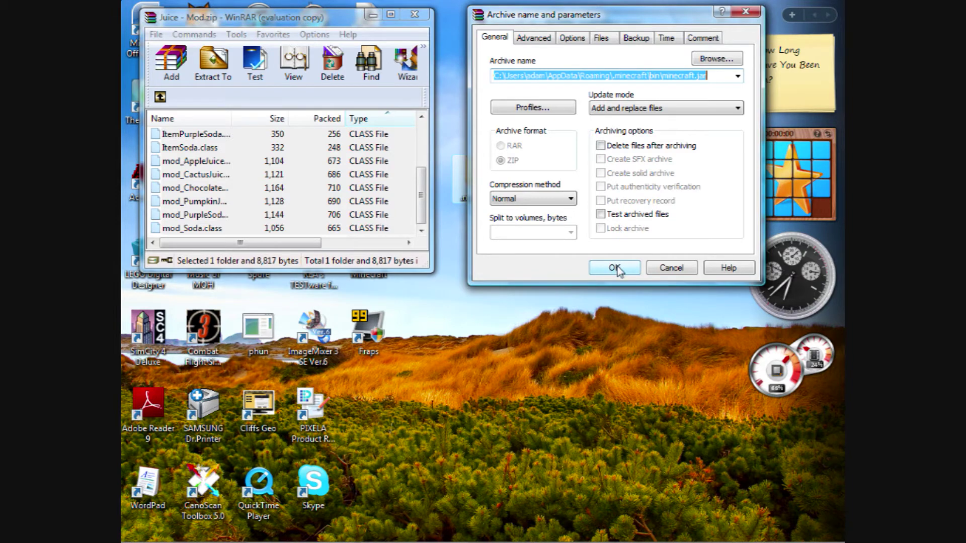
pyautogui.click(615, 268)
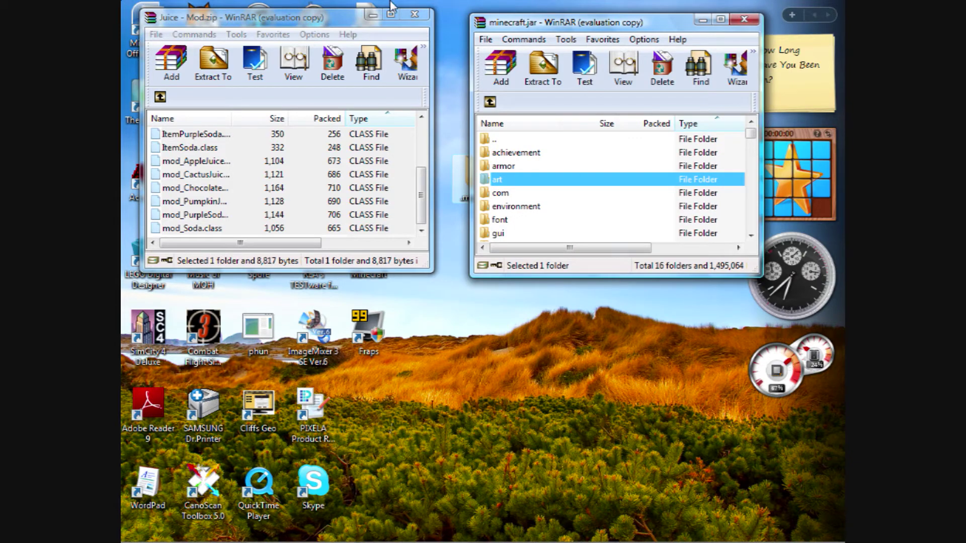
pyautogui.click(414, 14)
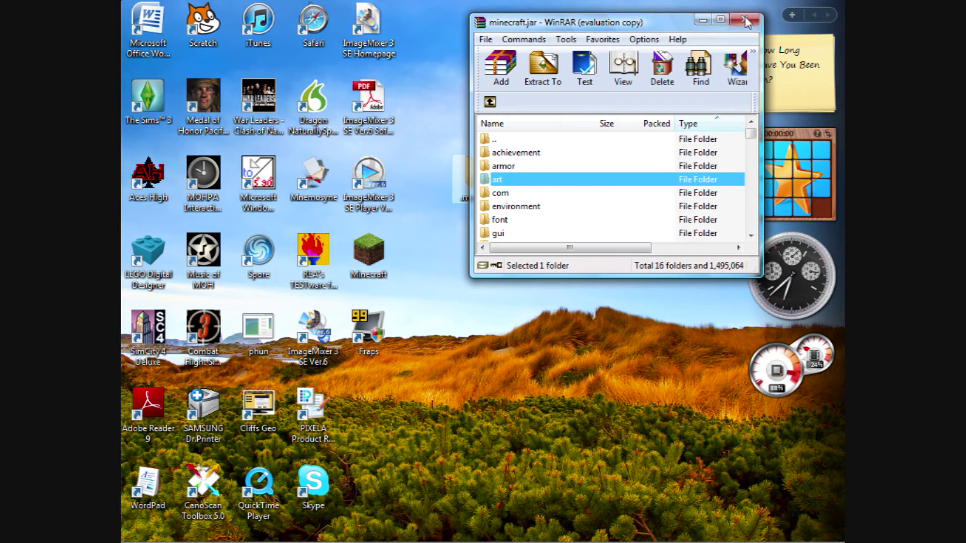
pyautogui.click(744, 19)
# - Launch Minecraft from the desktop and log in with the remembered account
pyautogui.click(518, 333)
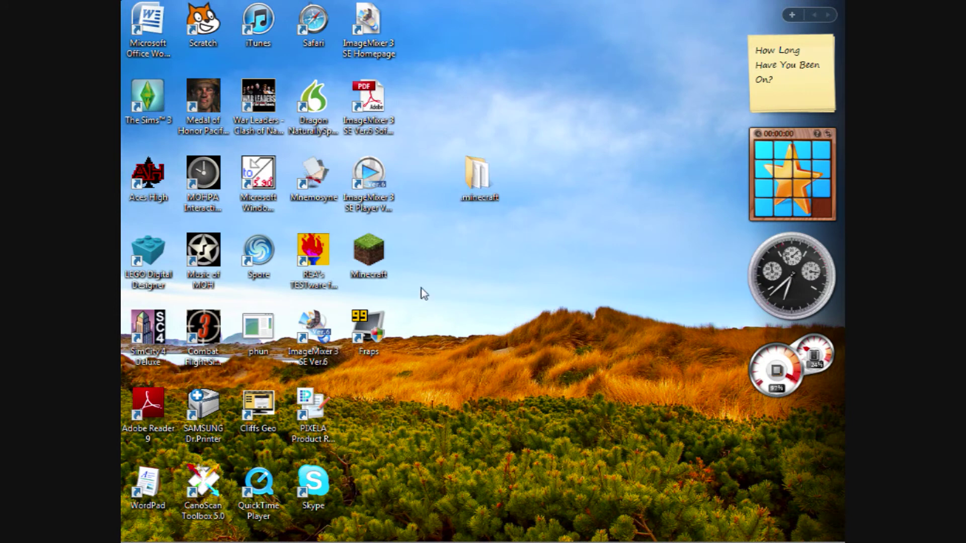
pyautogui.doubleClick(393, 248)
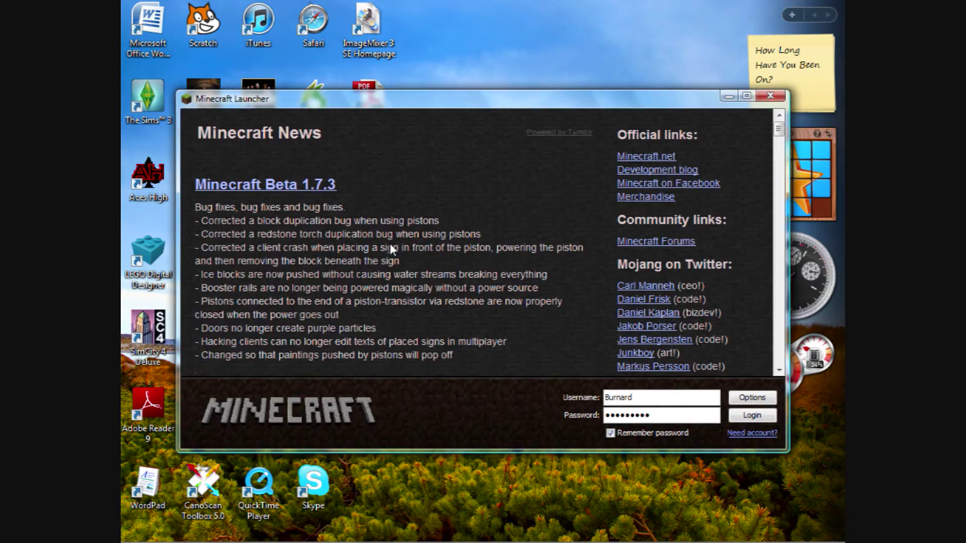
pyautogui.click(757, 415)
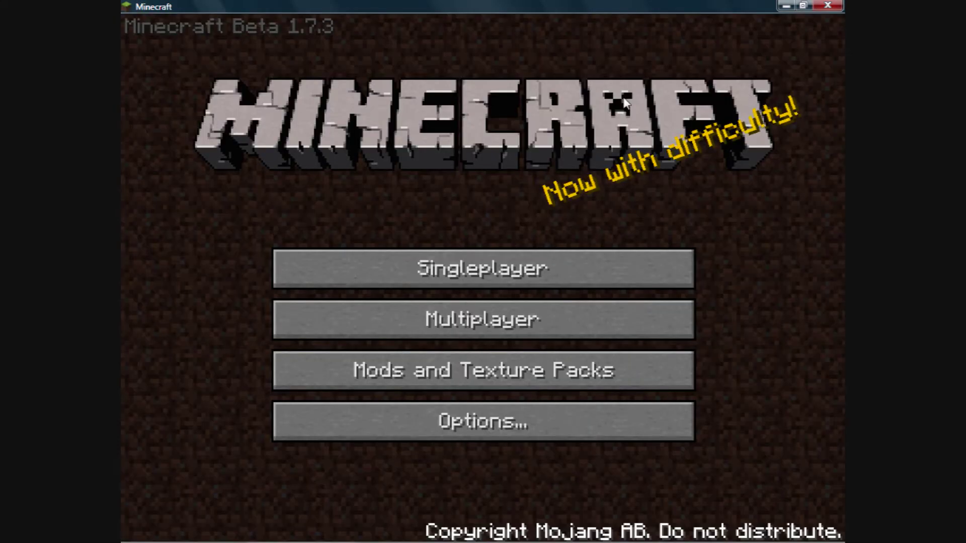
# - Create a new singleplayer world with the default name and the seed glacier
pyautogui.click(505, 272)
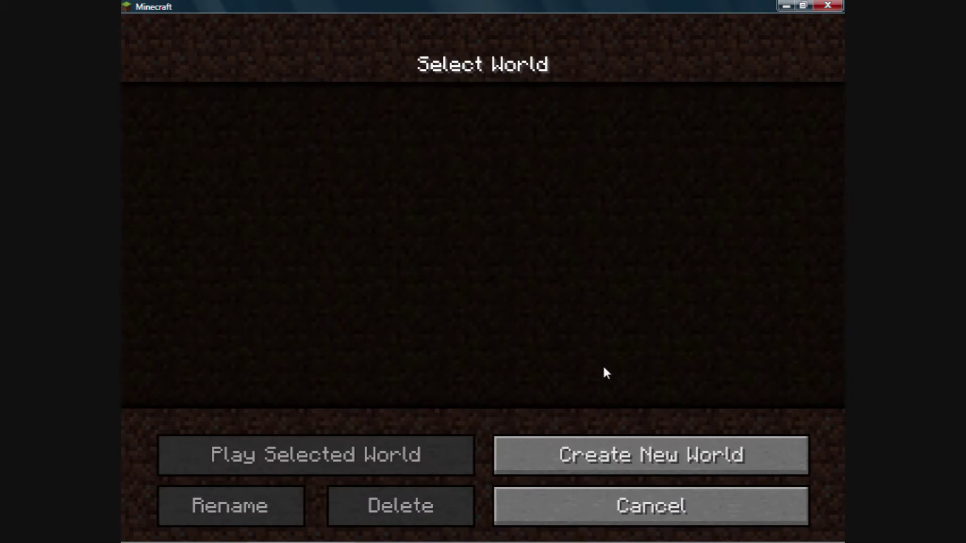
pyautogui.click(629, 455)
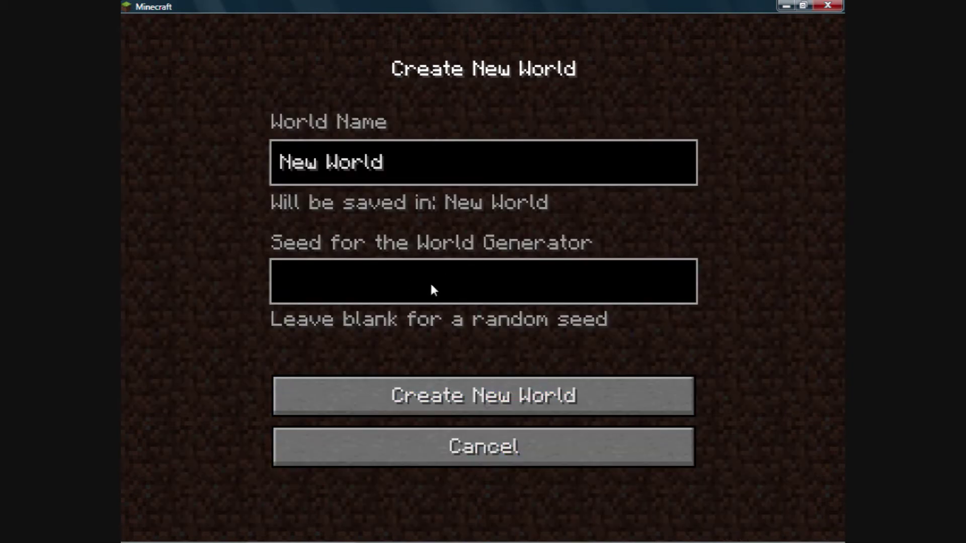
pyautogui.write('glacier')
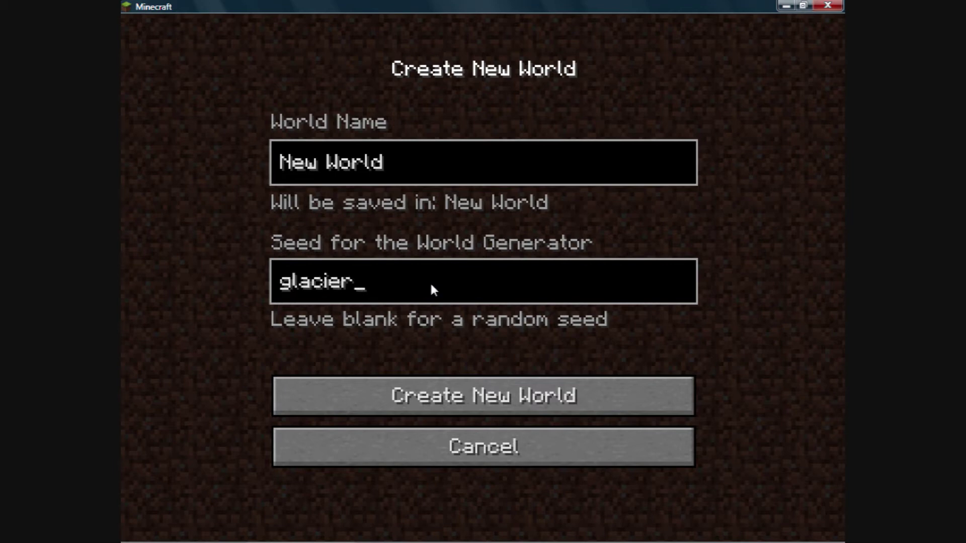
pyautogui.click(458, 385)
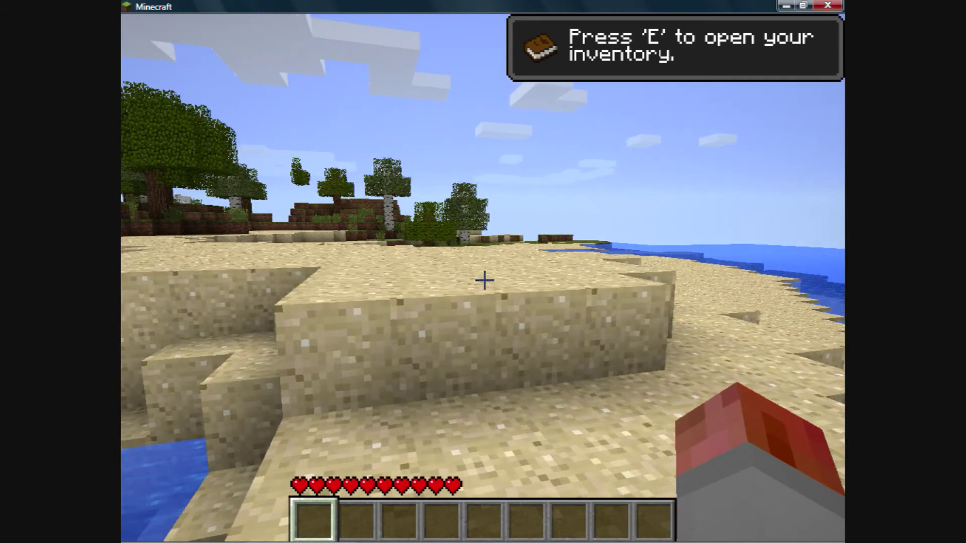
# - Open the inventory, look through the TooManyItems pages and add a stack of 64 cactus from page 3
pyautogui.press('w')
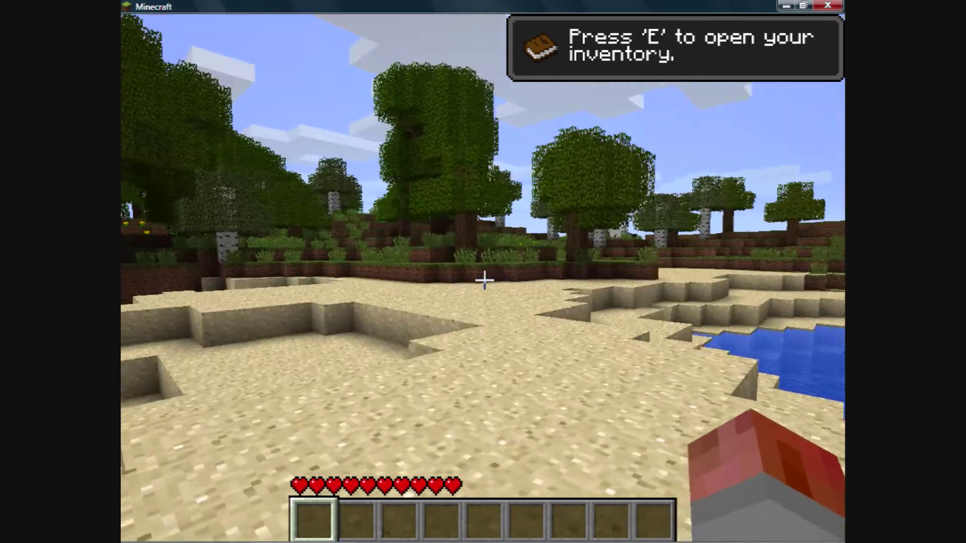
pyautogui.press('e')
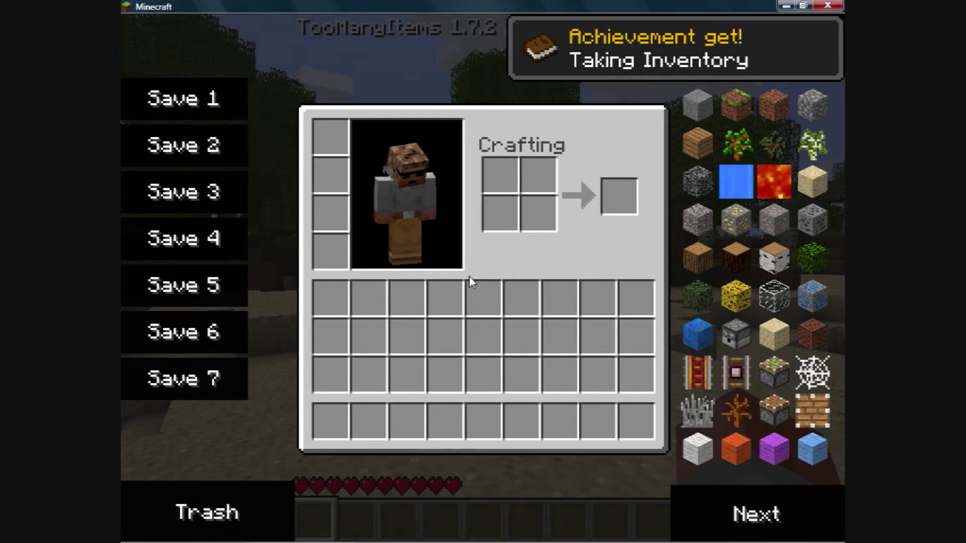
pyautogui.click(787, 508)
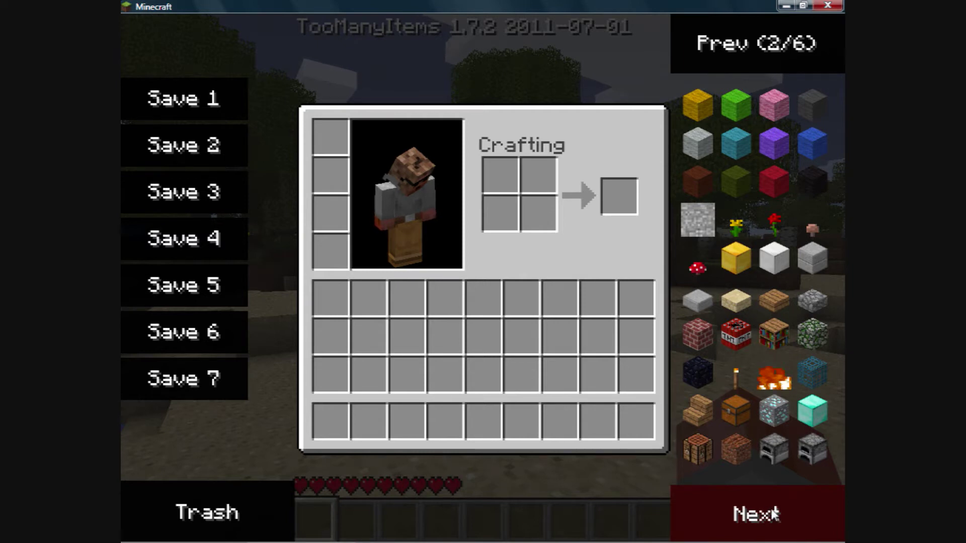
pyautogui.click(775, 513)
pyautogui.click(770, 518)
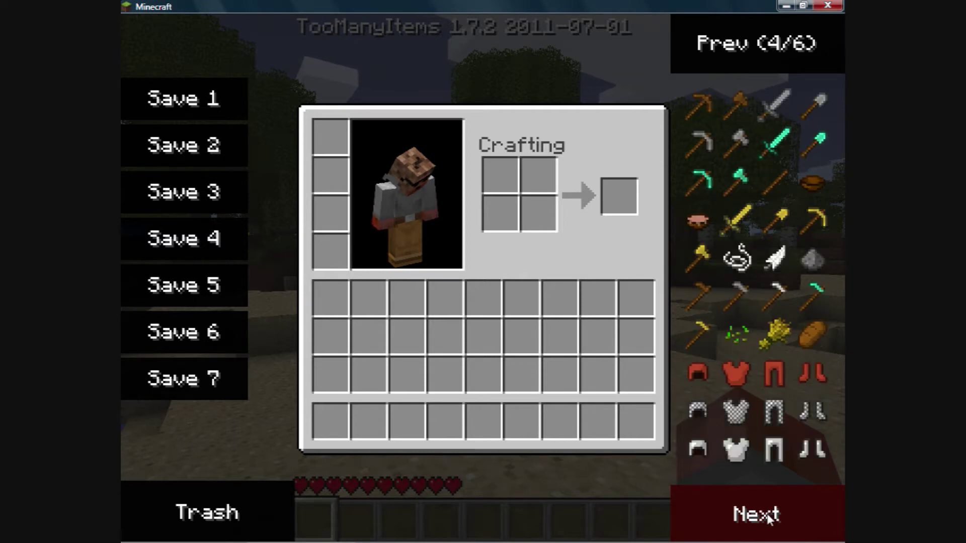
pyautogui.click(769, 518)
pyautogui.click(772, 519)
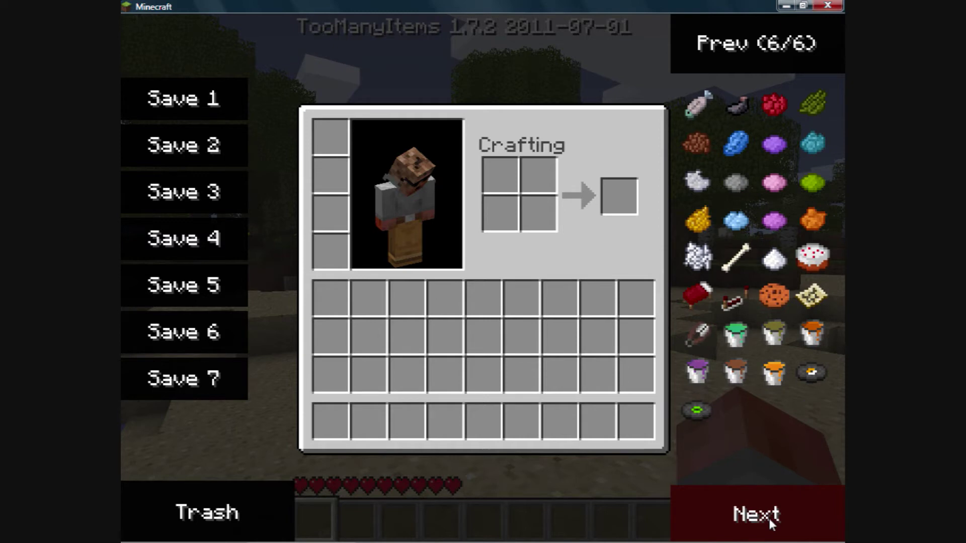
pyautogui.click(783, 49)
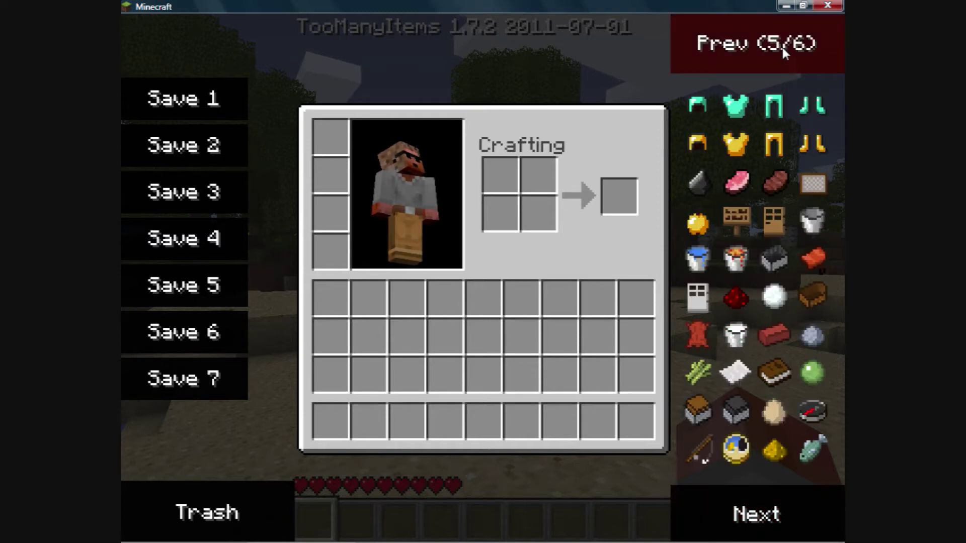
pyautogui.click(782, 47)
pyautogui.click(782, 48)
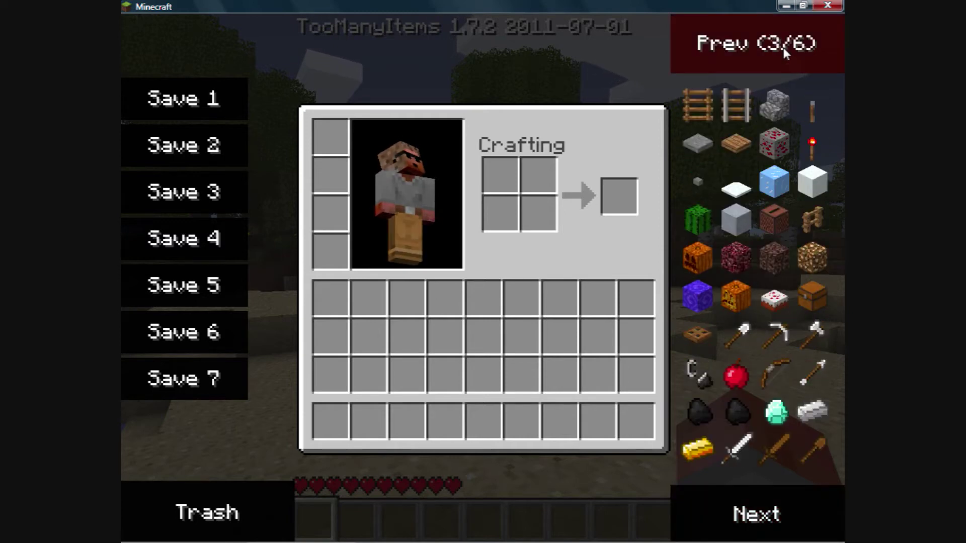
pyautogui.click(696, 220)
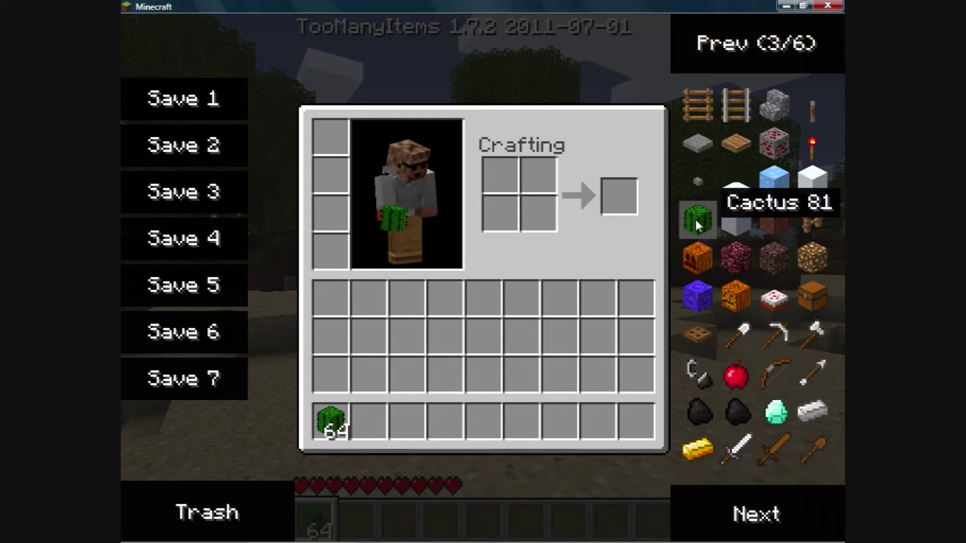
# - Take an empty bucket from page 5 of the item list and place it in the lower-right crafting slot
pyautogui.click(763, 512)
pyautogui.click(768, 513)
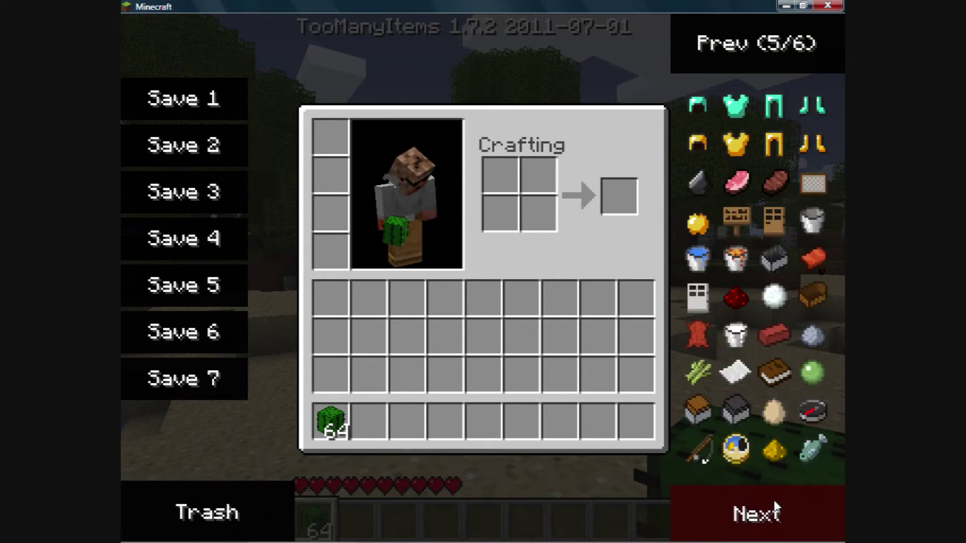
pyautogui.click(812, 224)
pyautogui.click(369, 422)
pyautogui.click(532, 224)
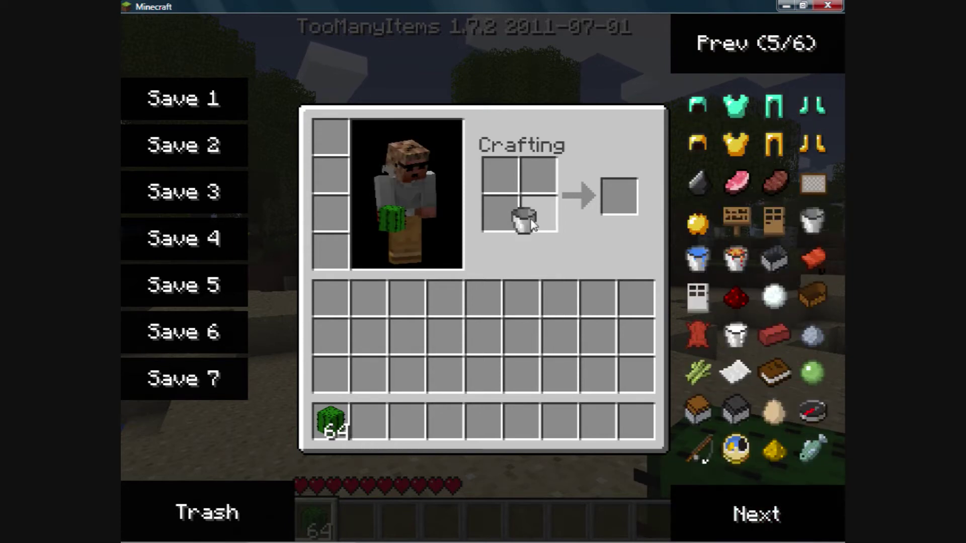
# - Combine the cactus with the bucket to craft Cactus Juice and put it in the first hotbar slot
pyautogui.click(331, 422)
pyautogui.click(501, 213)
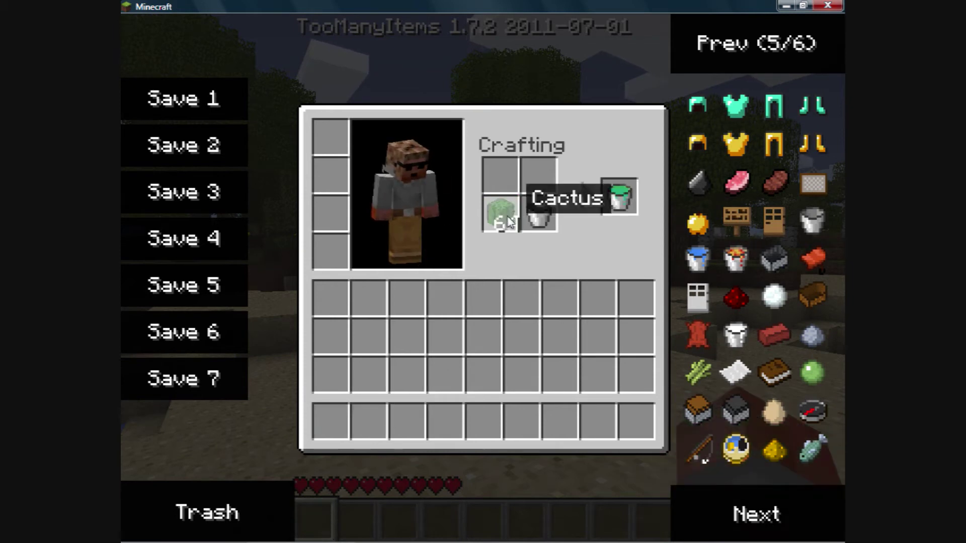
pyautogui.click(620, 199)
pyautogui.click(332, 415)
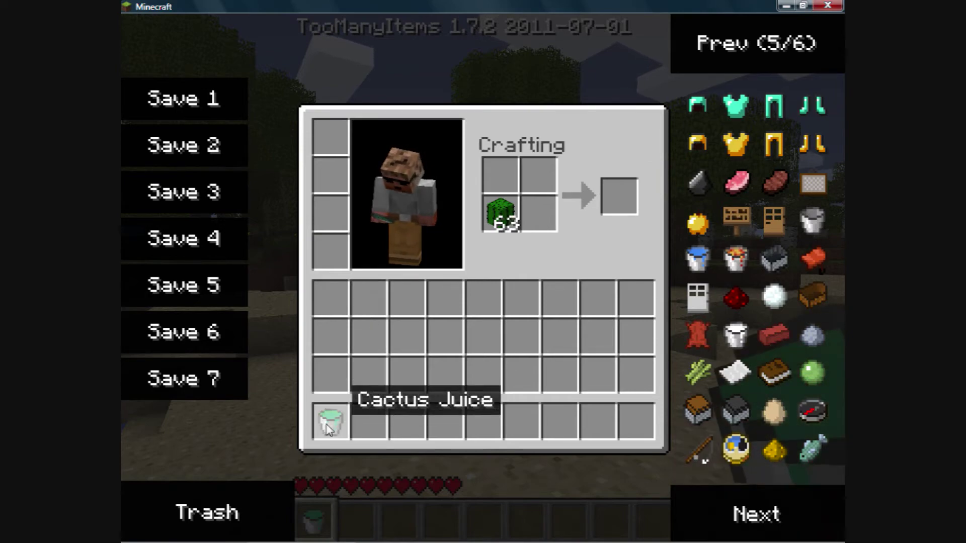
# - Leave the inventory, drink the Cactus Juice and pick up the dropped cactus from the sand
pyautogui.press('e')
pyautogui.press('s')
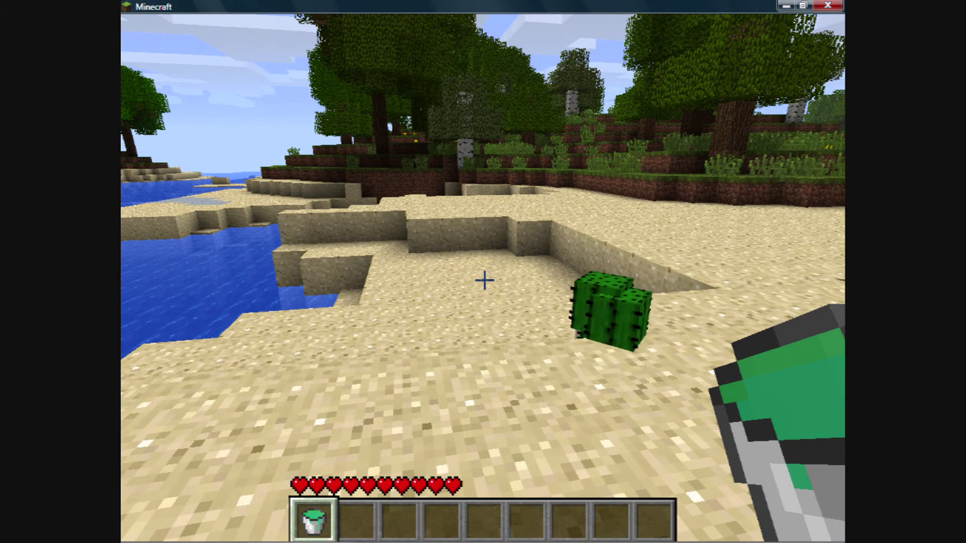
pyautogui.press('s')
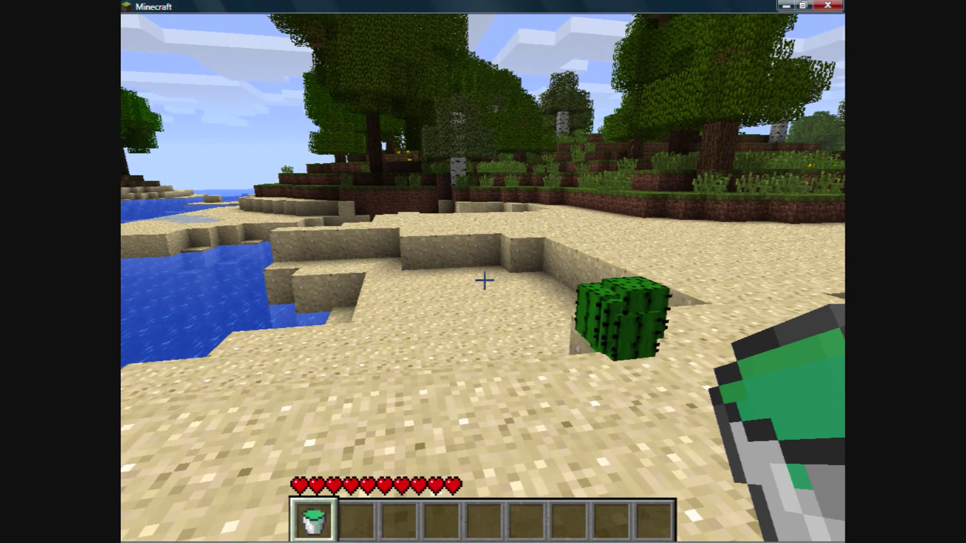
pyautogui.rightClick(484, 281)
pyautogui.press('w')
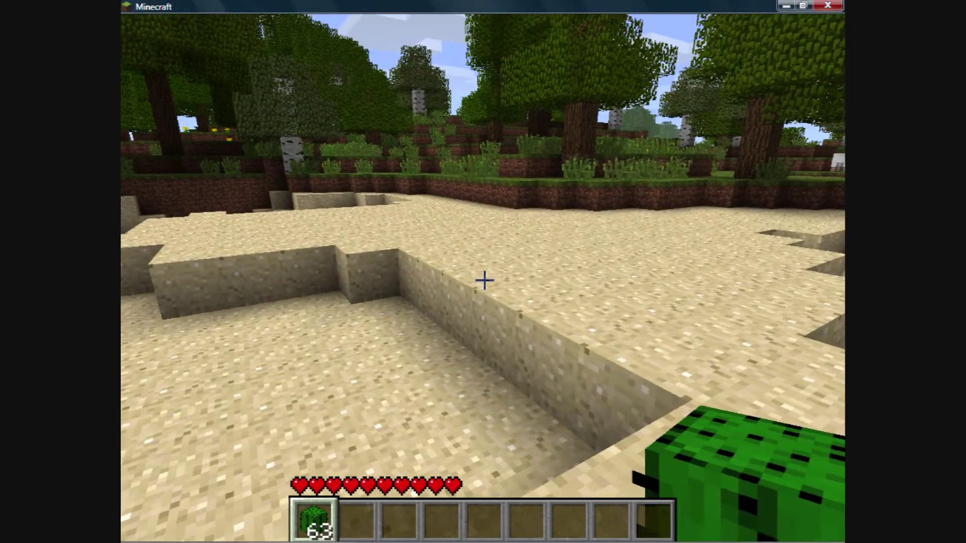
# - Reopen the inventory and trash the remaining cactus stack
pyautogui.press('e')
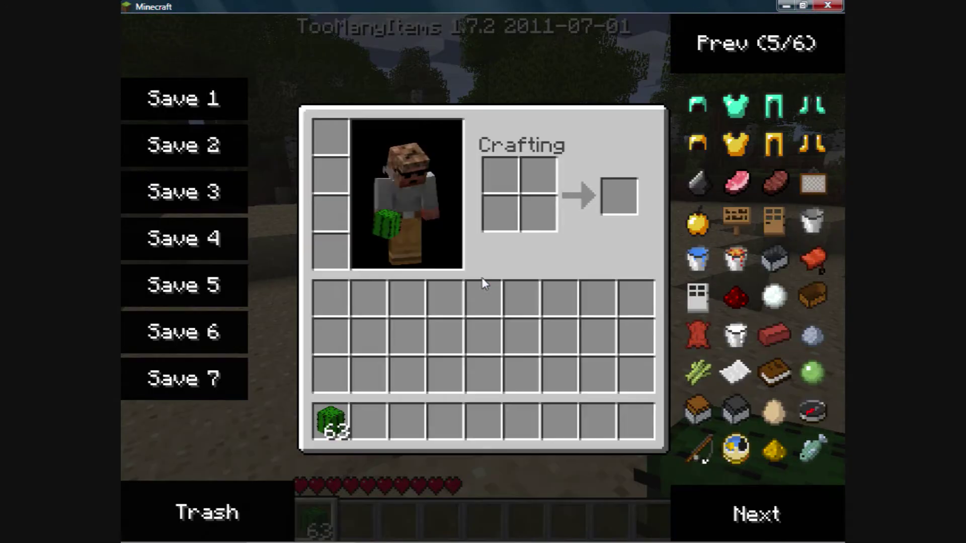
pyautogui.click(329, 420)
pyautogui.click(259, 501)
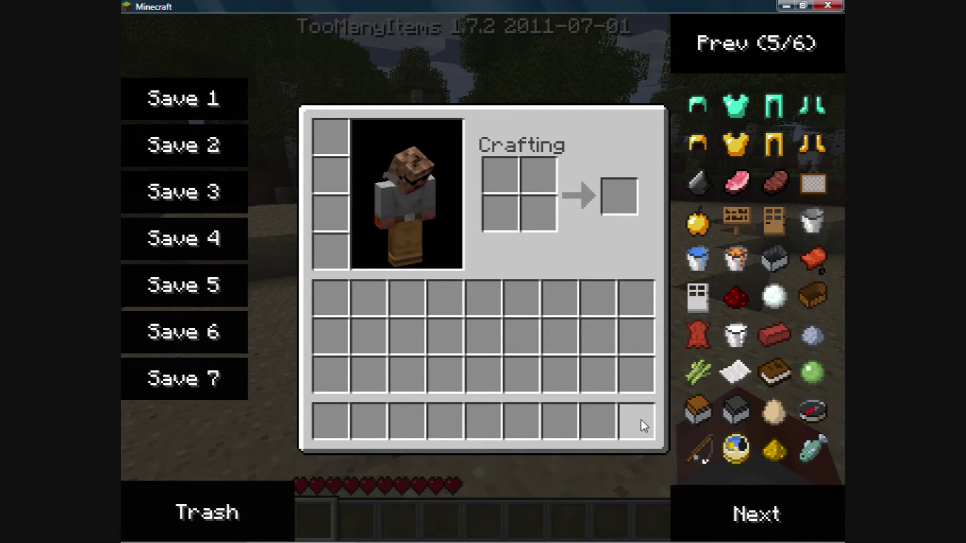
# - Add a stack of 64 pumpkins and a water bucket to the inventory from the item list
pyautogui.click(759, 516)
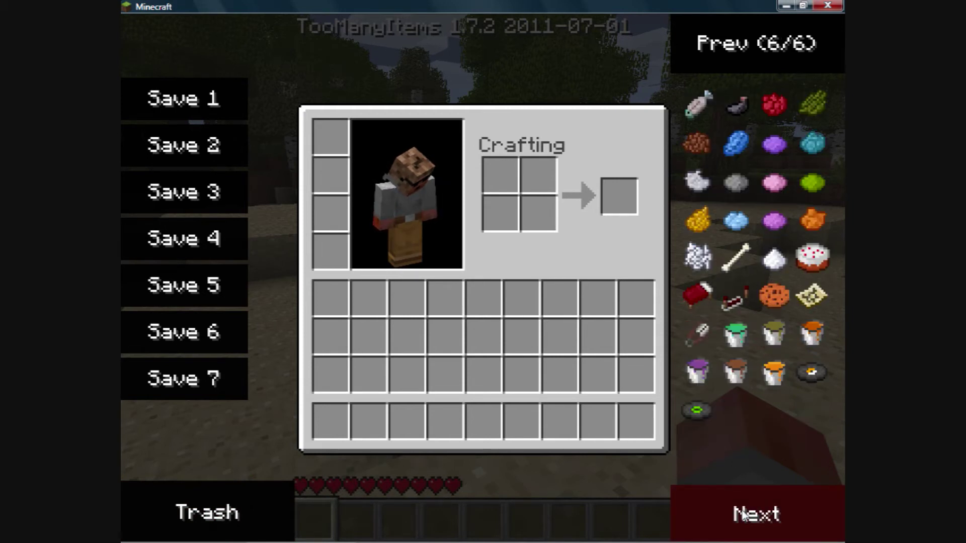
pyautogui.click(748, 521)
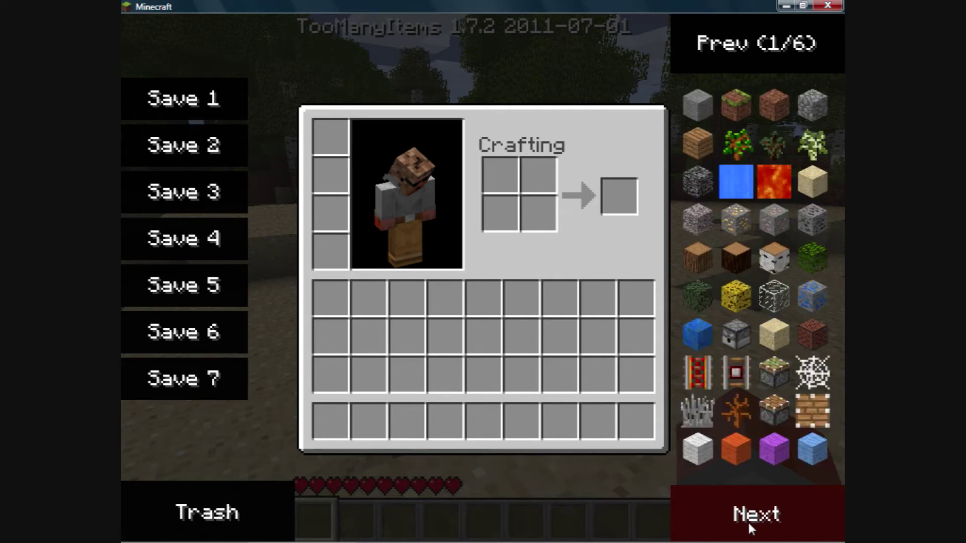
pyautogui.click(747, 521)
pyautogui.click(747, 521)
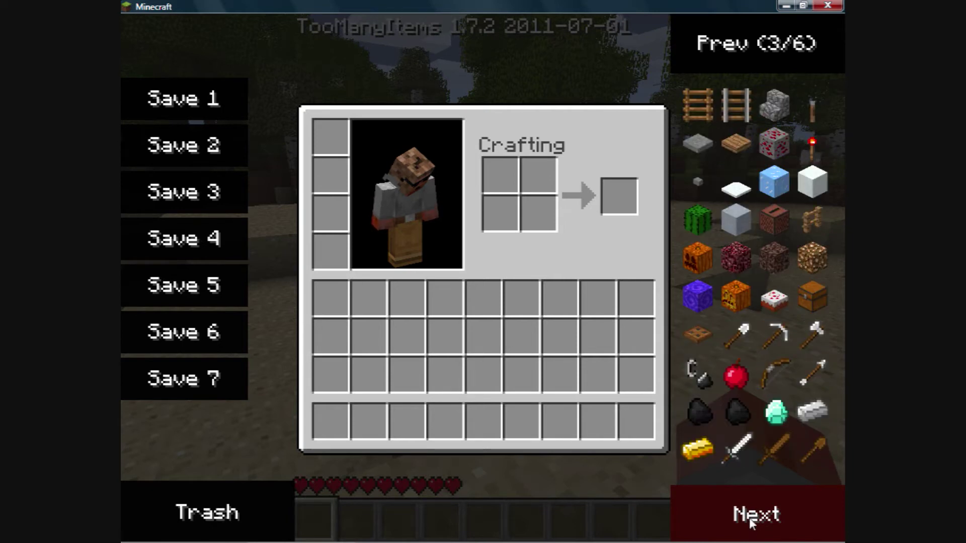
pyautogui.click(705, 253)
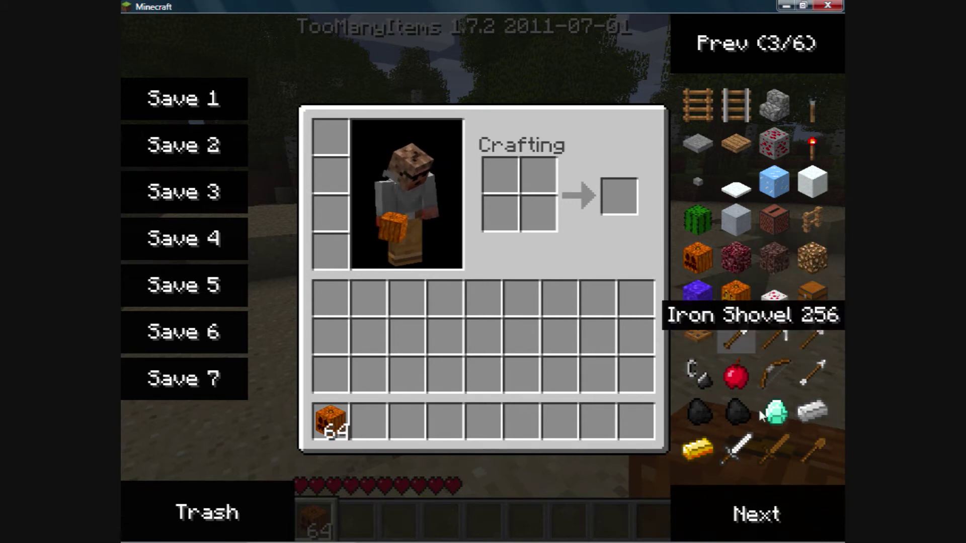
pyautogui.click(750, 496)
pyautogui.click(749, 495)
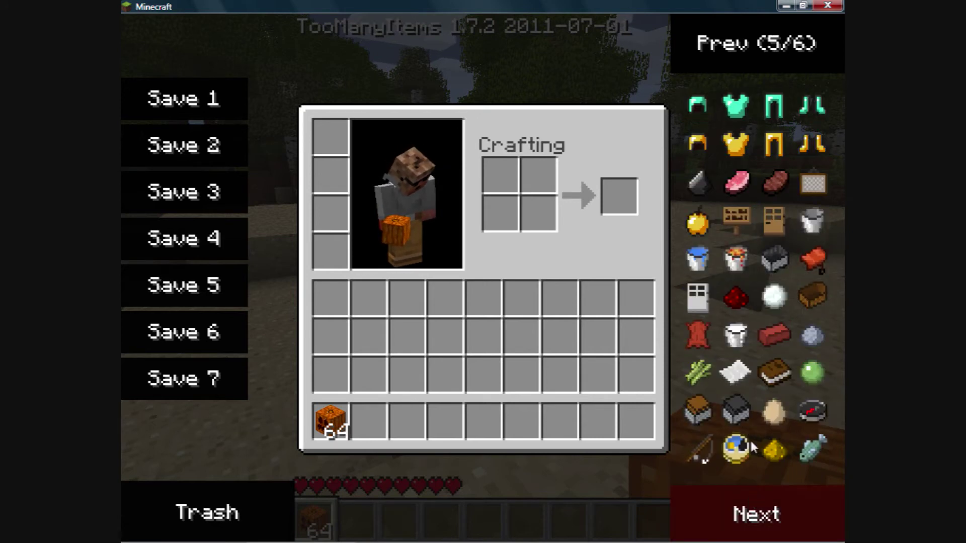
pyautogui.click(701, 261)
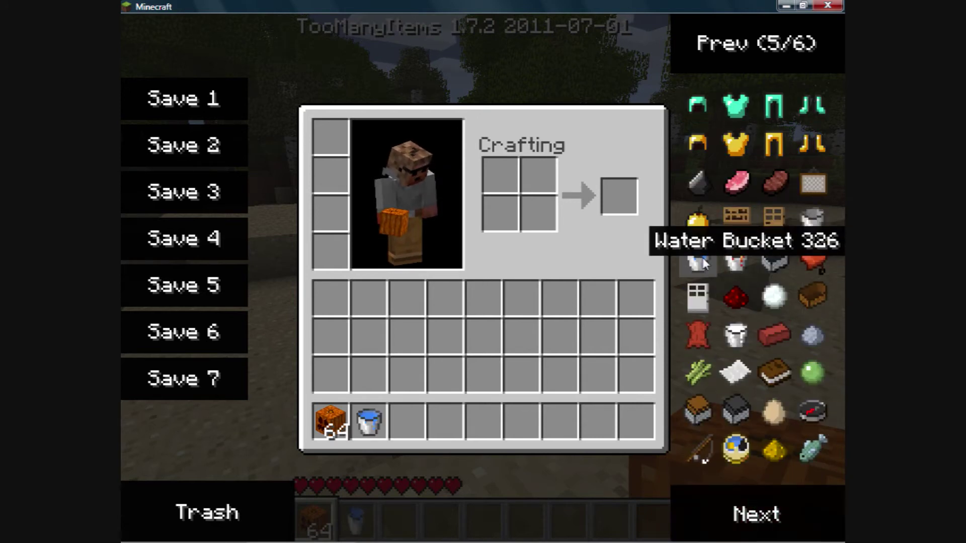
# - Combine the pumpkins with the water bucket in the crafting grid and put the crafted pumpkin juice in the first hotbar slot
pyautogui.click(330, 422)
pyautogui.click(500, 213)
pyautogui.click(386, 406)
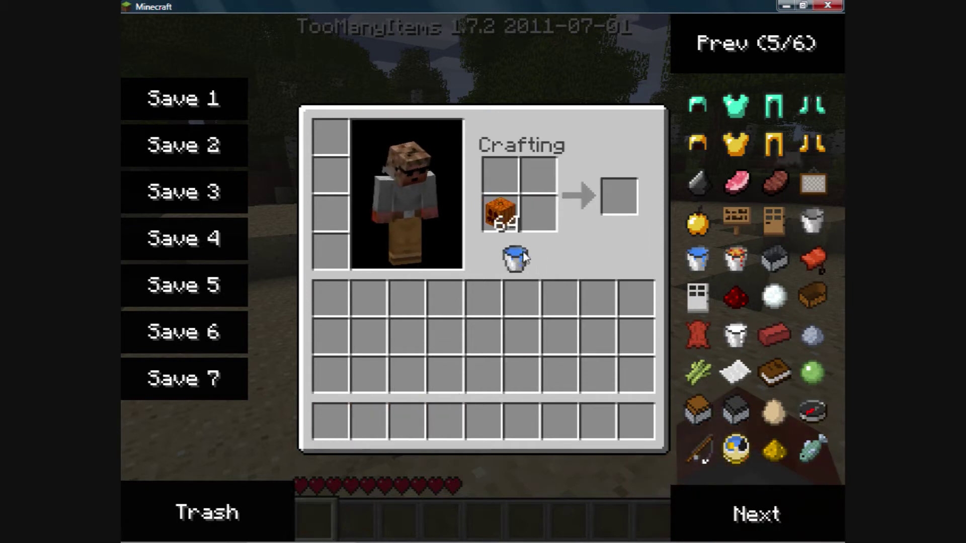
pyautogui.click(538, 213)
pyautogui.click(623, 203)
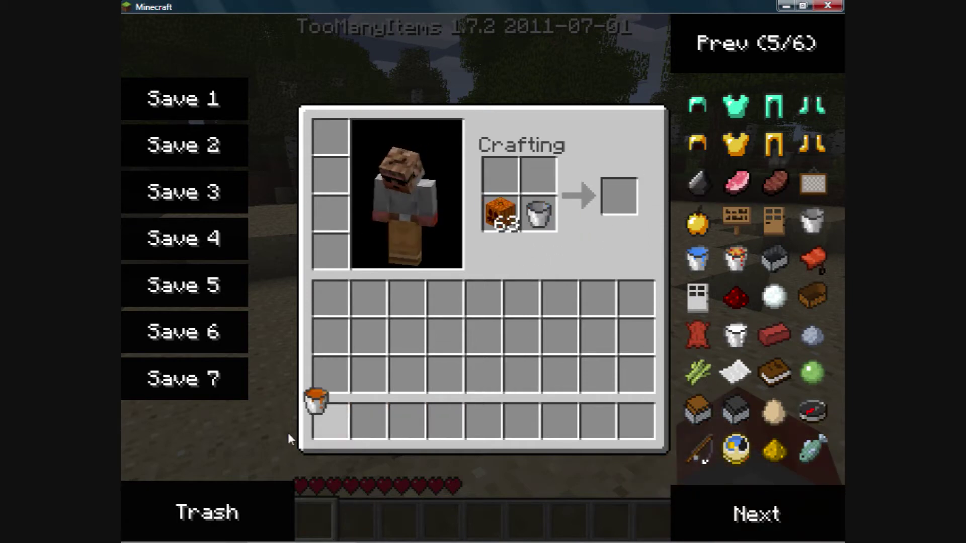
pyautogui.click(331, 428)
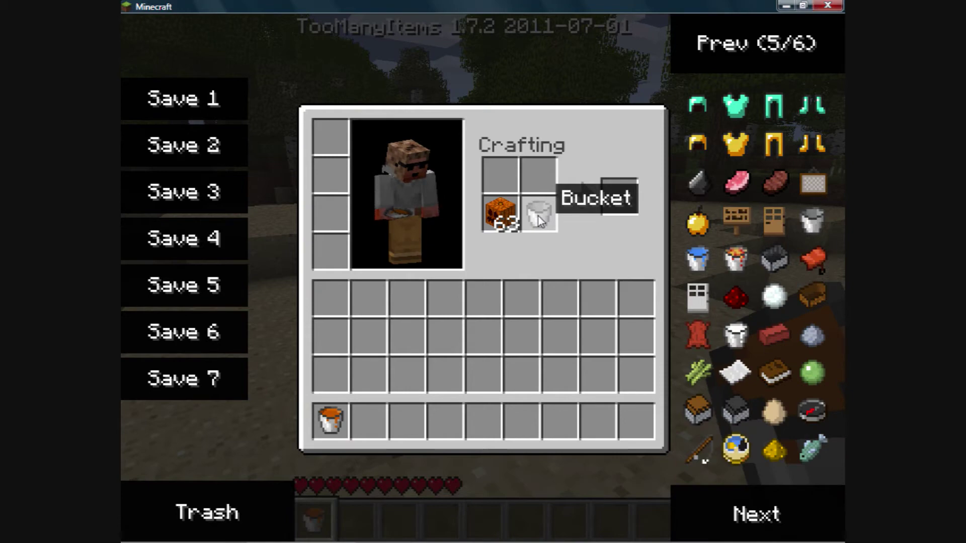
# - Store the empty bucket and leftover pumpkins in the inventory, leave it and drink the pumpkin juice
pyautogui.click(538, 217)
pyautogui.click(331, 298)
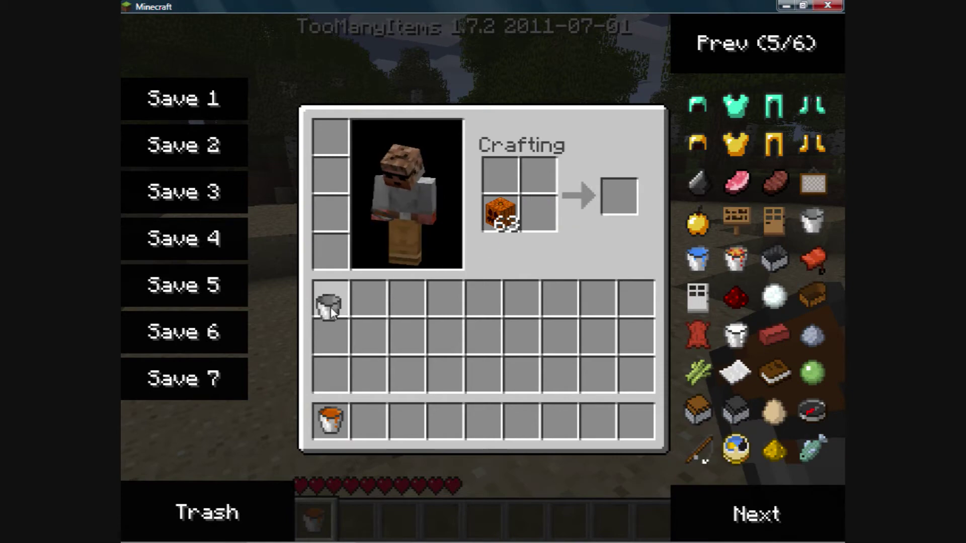
pyautogui.click(369, 297)
pyautogui.press('e')
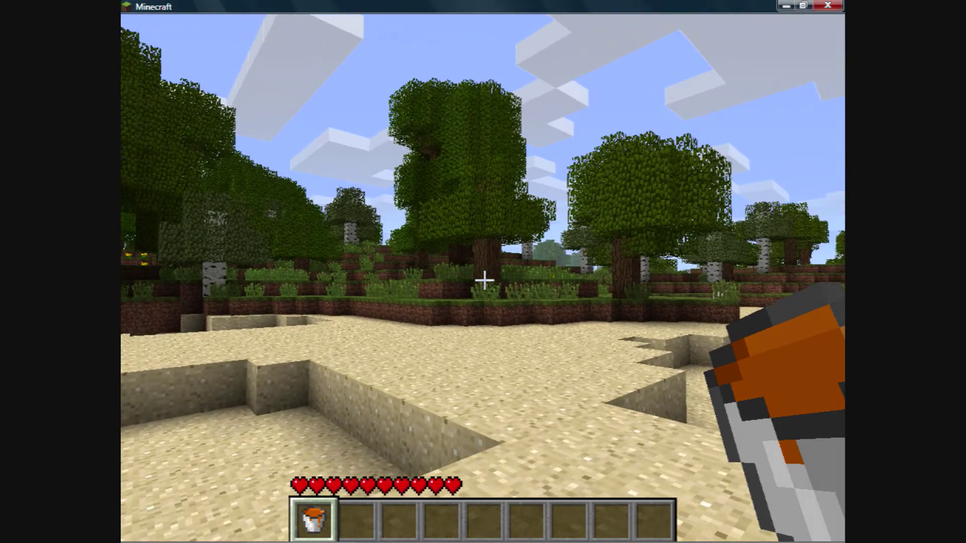
pyautogui.rightClick(484, 280)
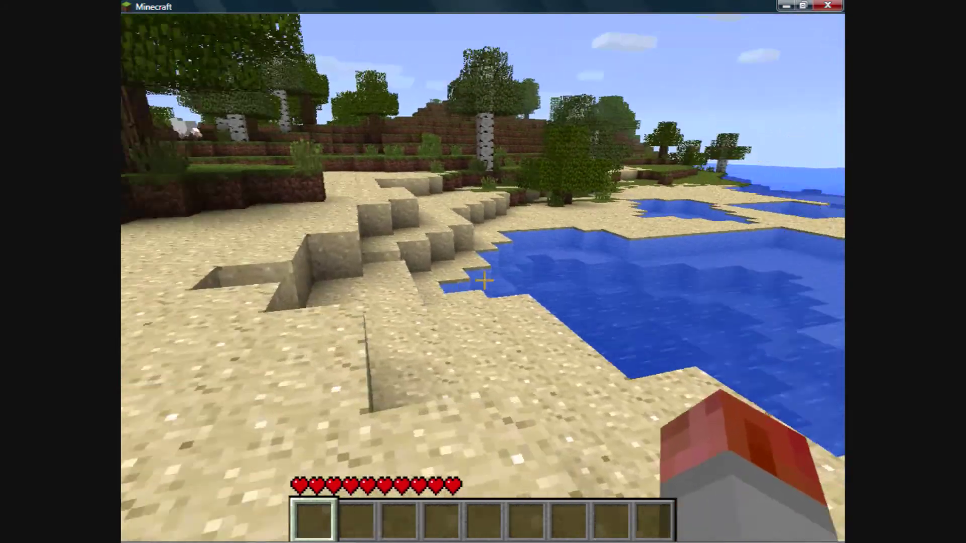
# - Reopen the inventory and trash the remaining pumpkins and the empty bucket
pyautogui.press('e')
pyautogui.click(369, 298)
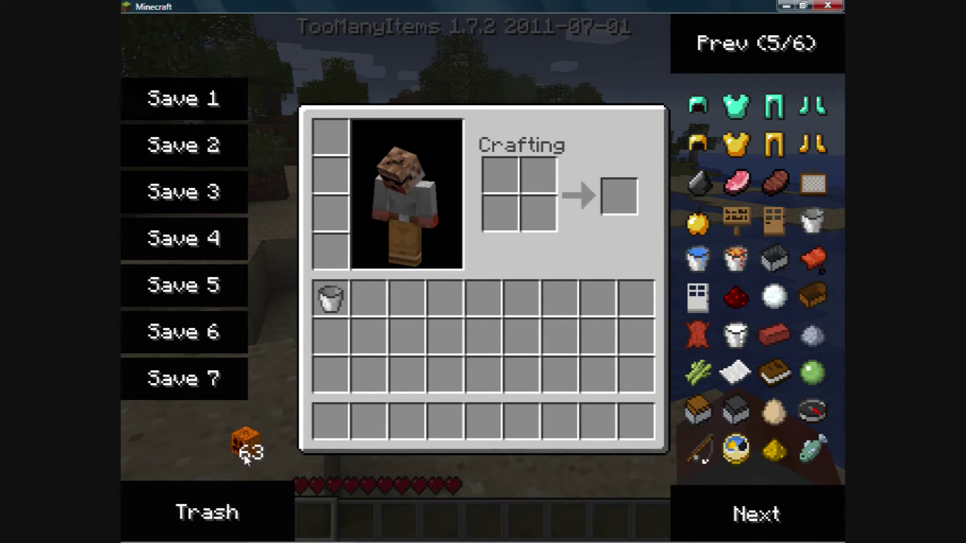
pyautogui.click(248, 496)
pyautogui.click(338, 297)
pyautogui.click(229, 513)
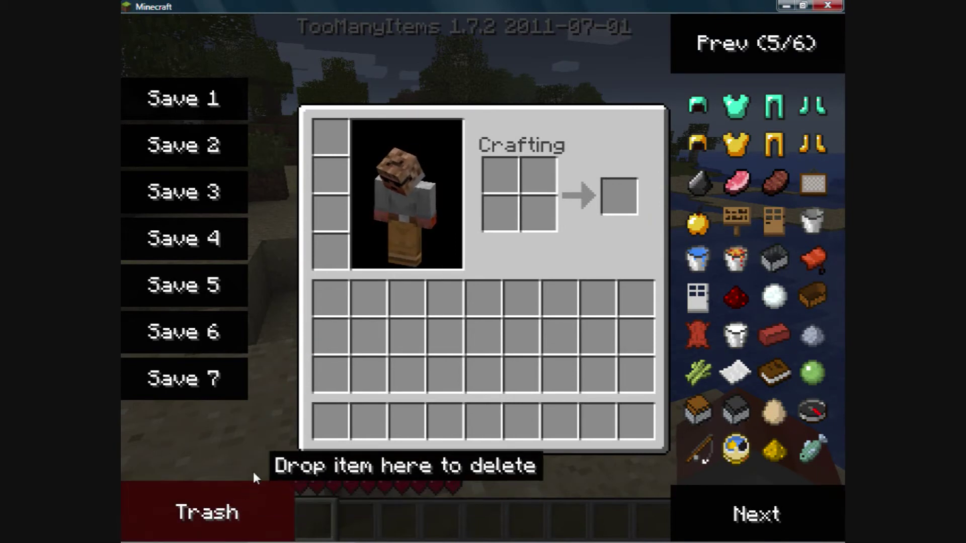
# - Craft a sugar juice from a water bucket and a stack of 64 sugar from the item list, placing it in the first hotbar slot
pyautogui.click(702, 260)
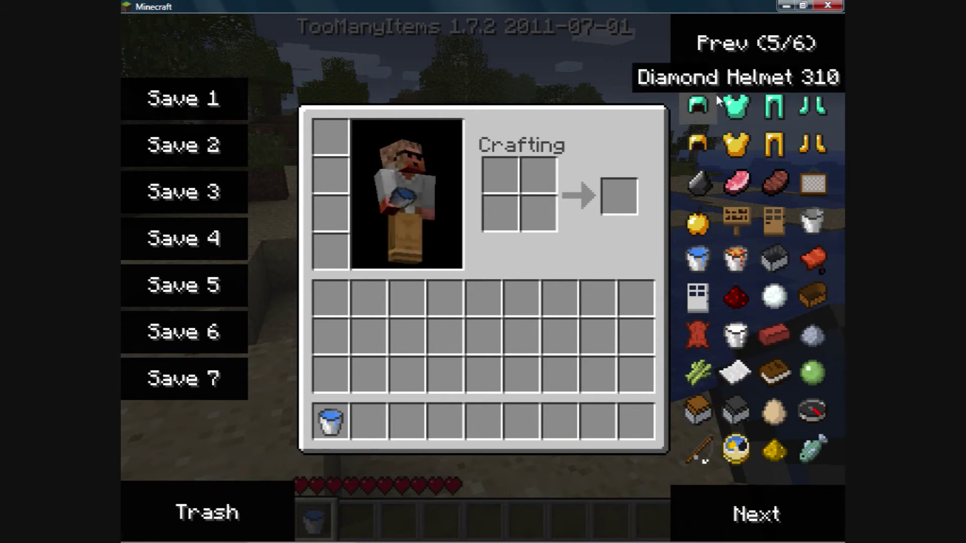
pyautogui.click(330, 422)
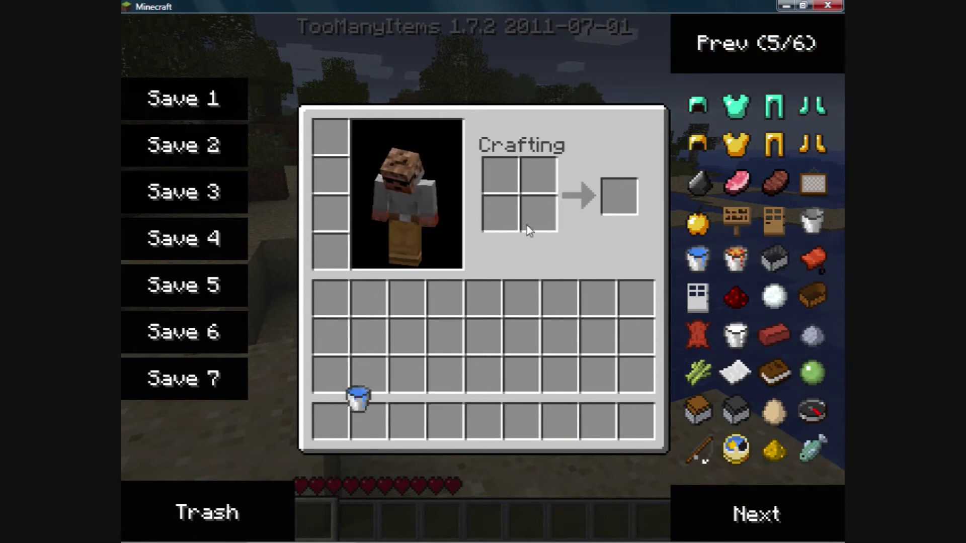
pyautogui.click(715, 57)
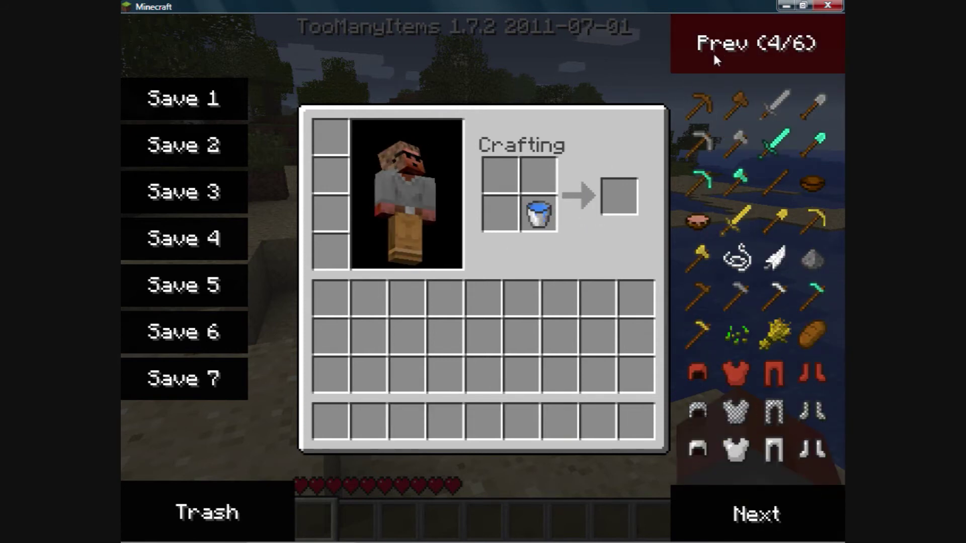
pyautogui.click(716, 56)
pyautogui.click(716, 56)
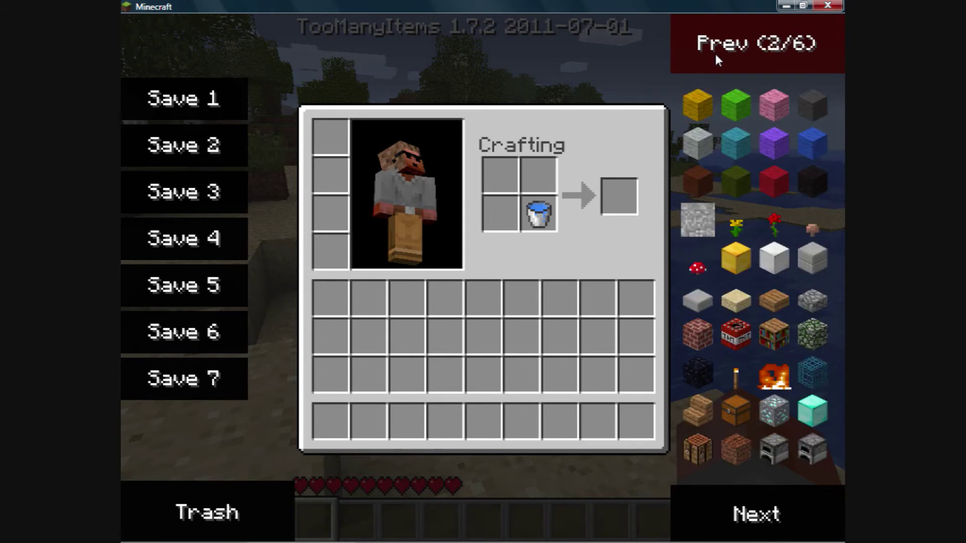
pyautogui.click(717, 56)
pyautogui.click(716, 57)
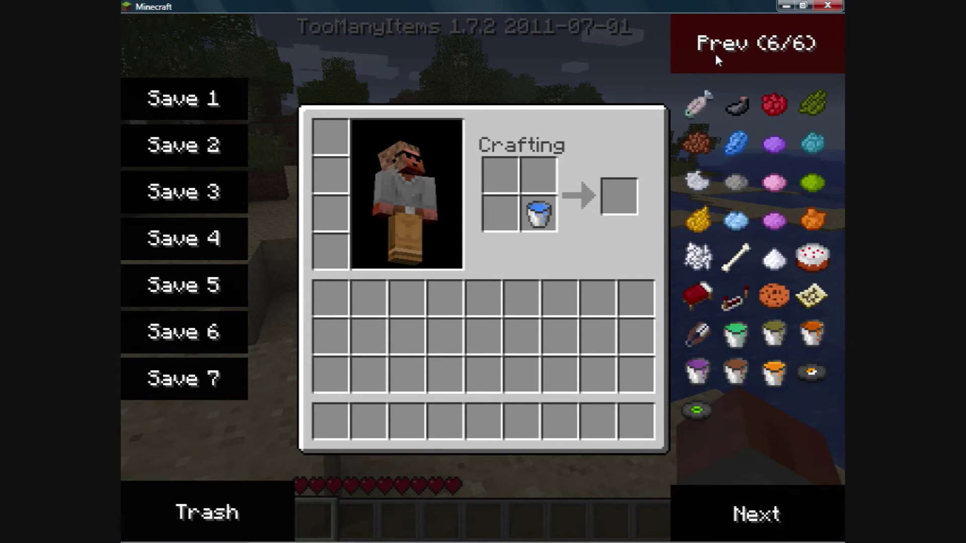
pyautogui.click(774, 261)
pyautogui.click(330, 422)
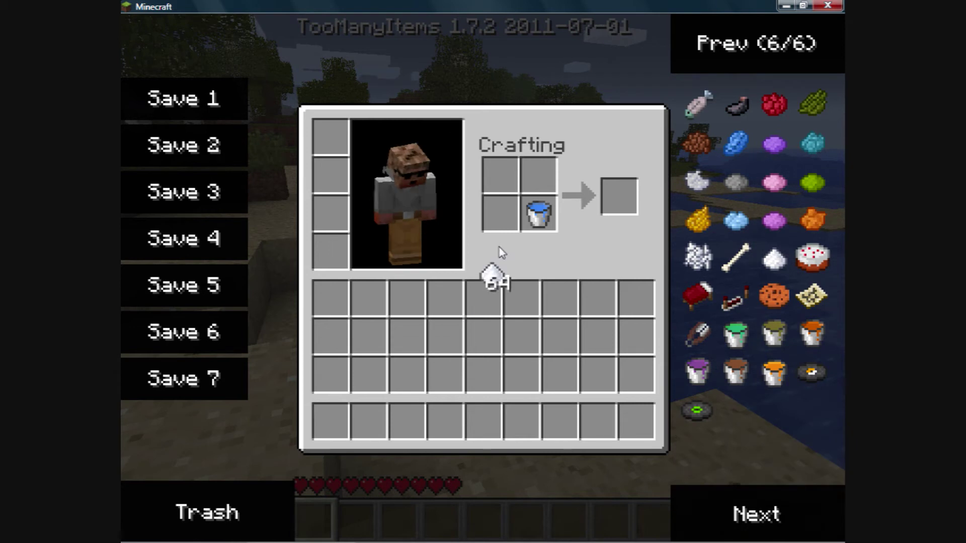
pyautogui.click(493, 218)
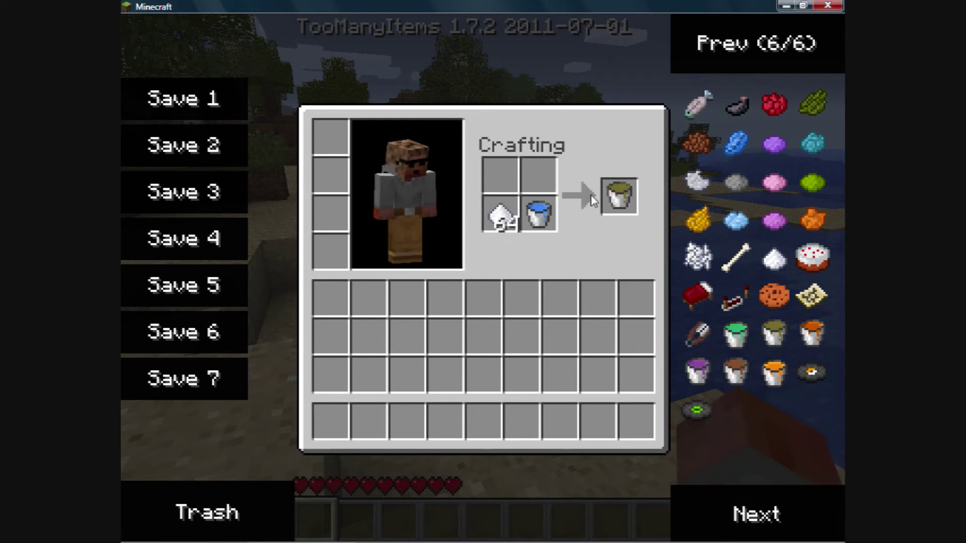
pyautogui.click(619, 194)
pyautogui.click(330, 422)
# - Trash the empty bucket and remaining sugar, leave the inventory and drink the sugar juice
pyautogui.click(533, 216)
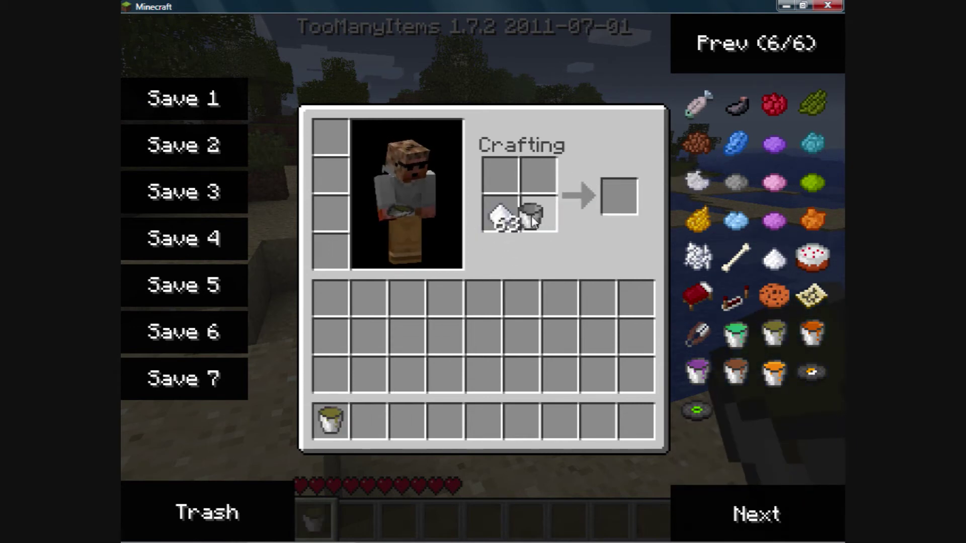
pyautogui.click(229, 490)
pyautogui.click(501, 221)
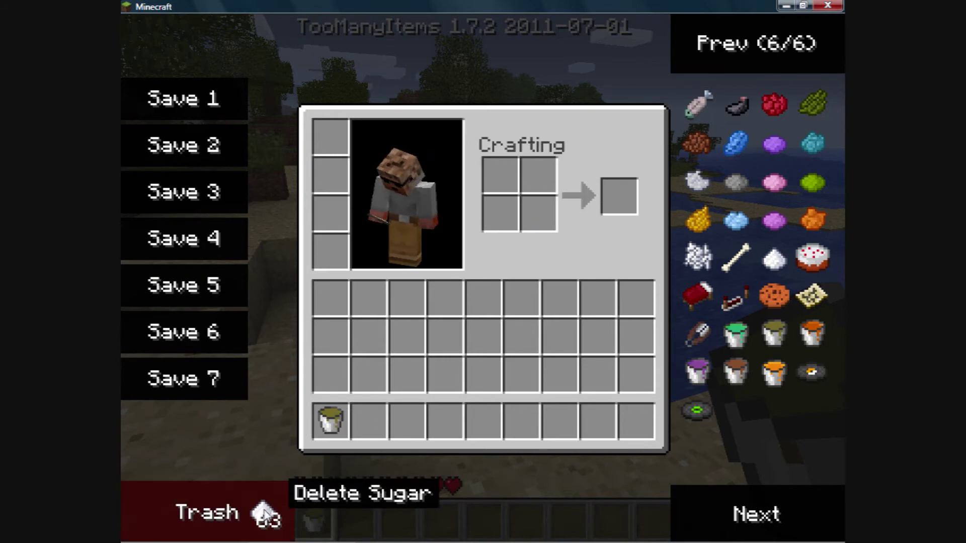
pyautogui.click(263, 513)
pyautogui.press('e')
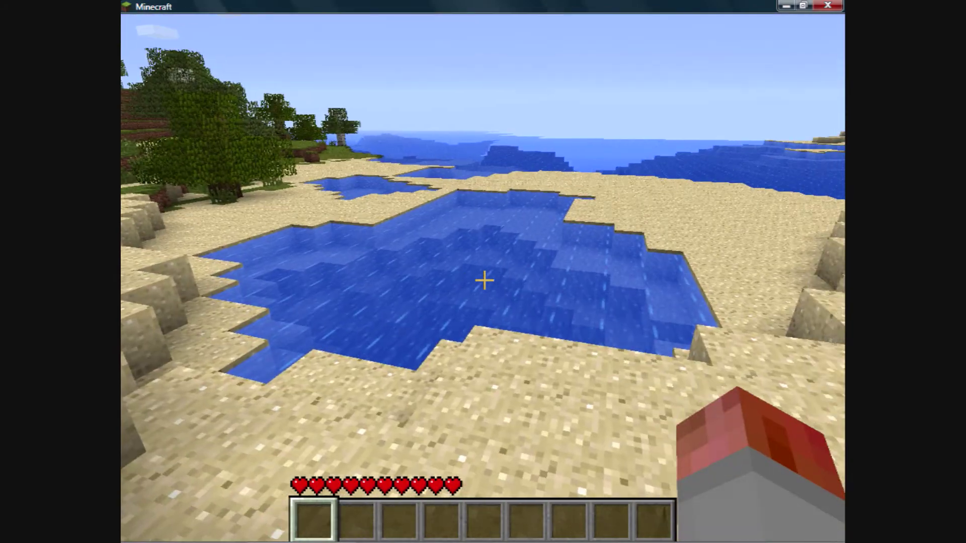
# - Reopen the inventory and add a water bucket, 64 sugar and 64 purple dye from the item list
pyautogui.press('e')
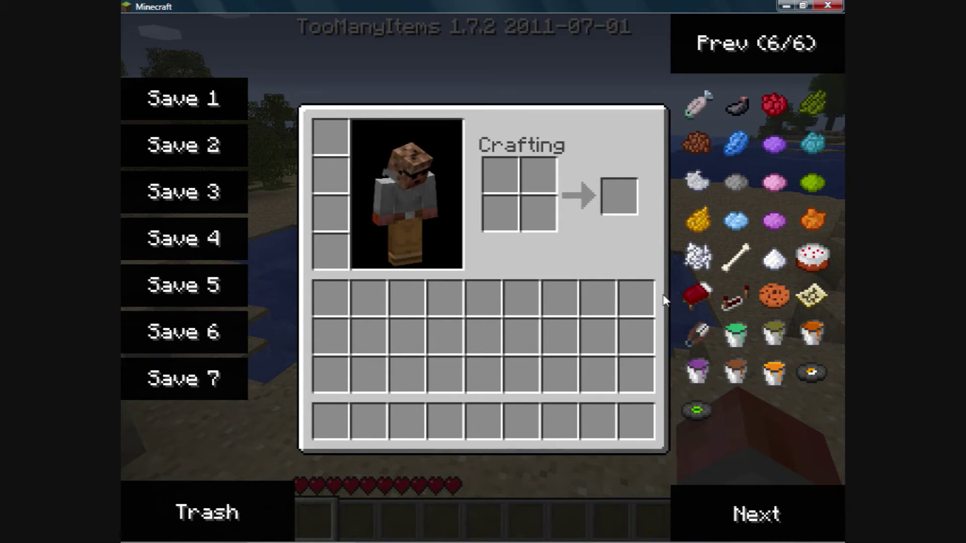
pyautogui.click(726, 46)
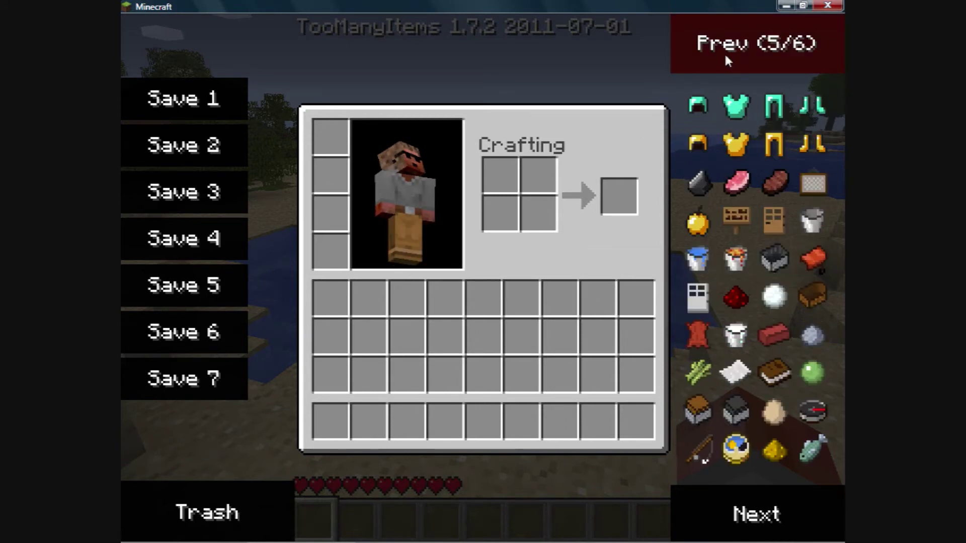
pyautogui.click(699, 256)
pyautogui.click(799, 513)
pyautogui.click(774, 261)
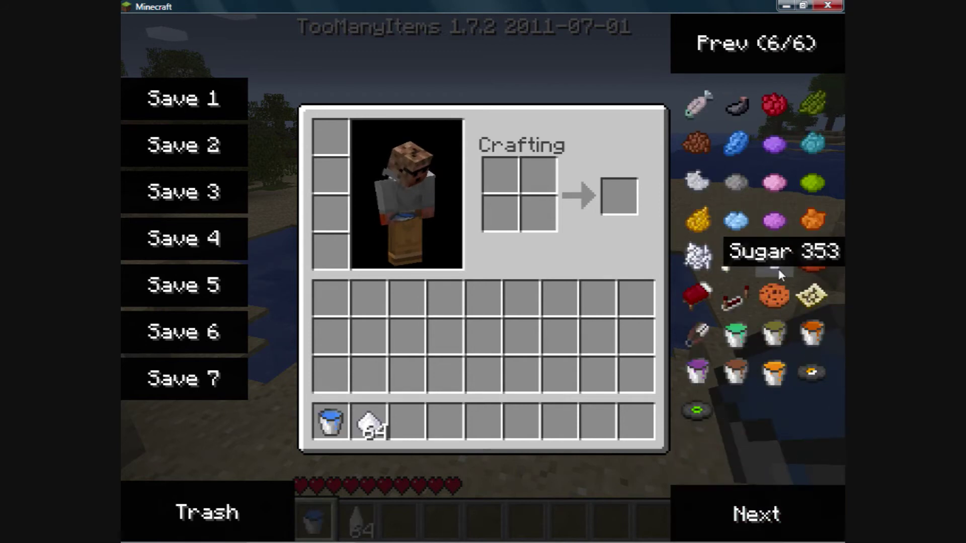
pyautogui.click(774, 145)
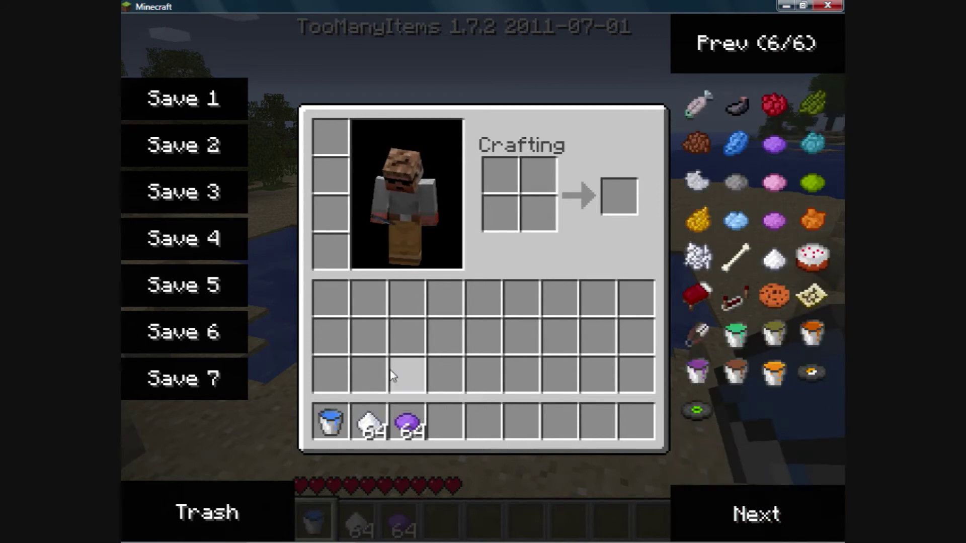
# - Find the crafting table in the item list and add a stack of 64 to the inventory
pyautogui.click(767, 57)
pyautogui.click(758, 57)
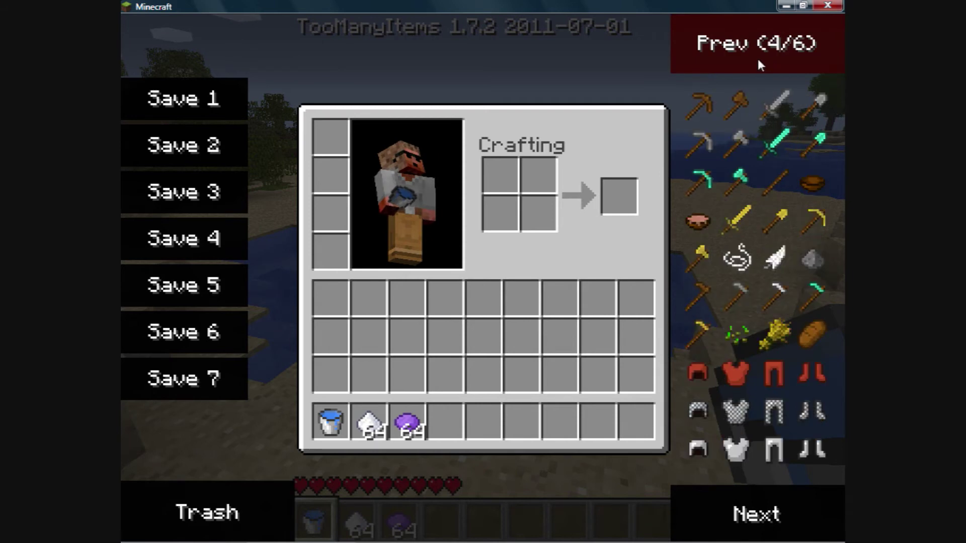
pyautogui.click(757, 55)
pyautogui.click(757, 55)
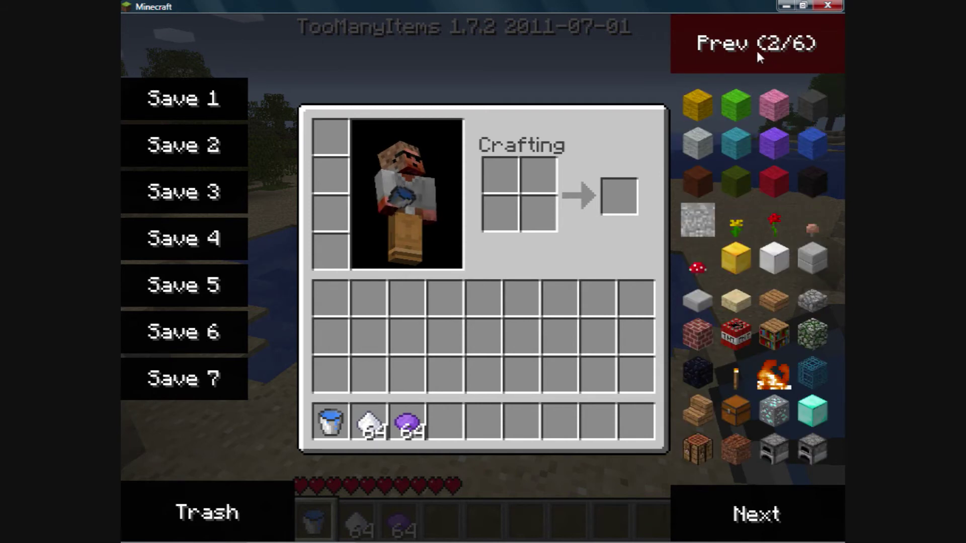
pyautogui.click(757, 55)
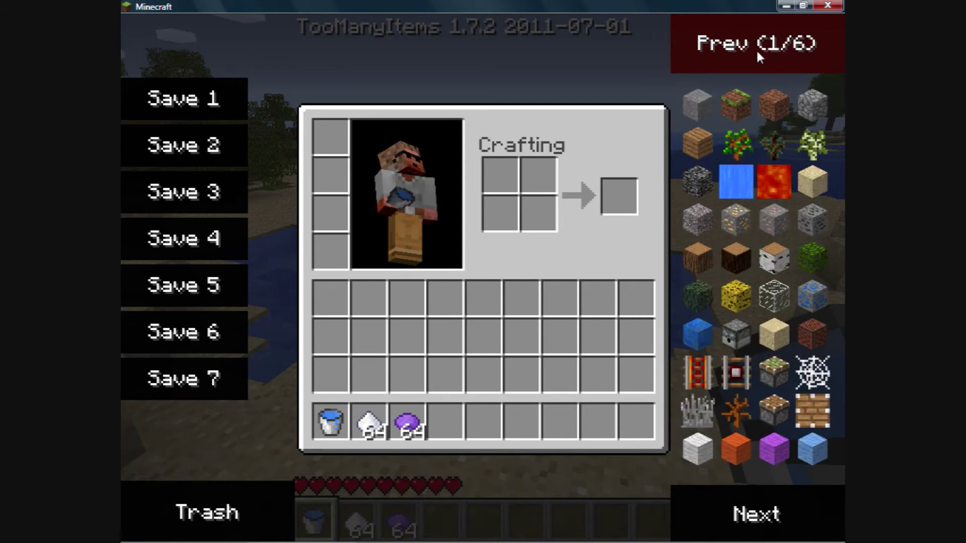
pyautogui.click(757, 54)
pyautogui.click(756, 49)
pyautogui.click(756, 49)
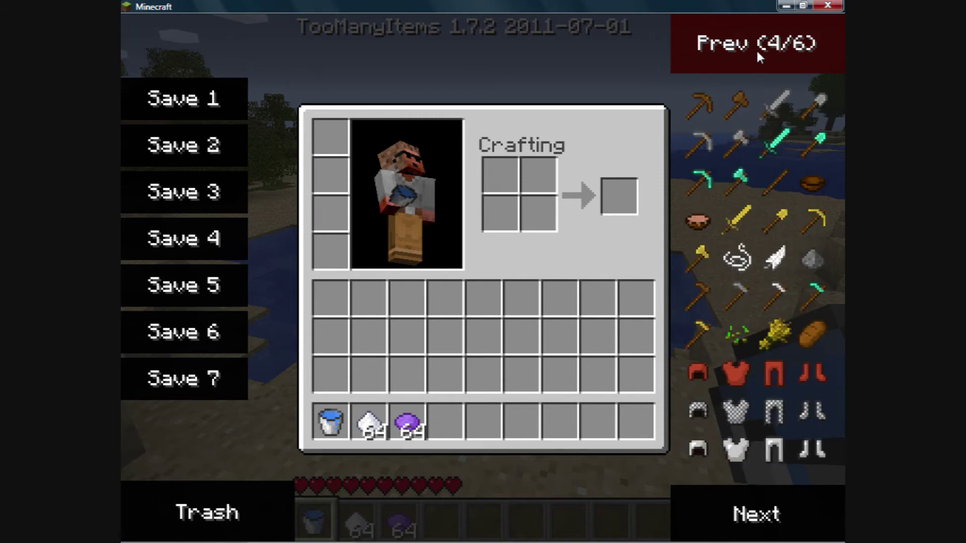
pyautogui.click(756, 50)
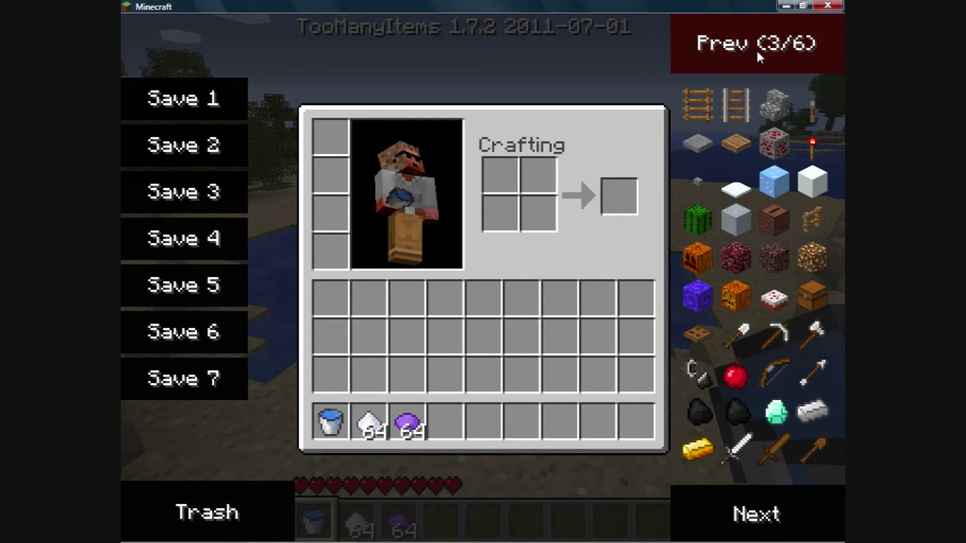
pyautogui.click(756, 49)
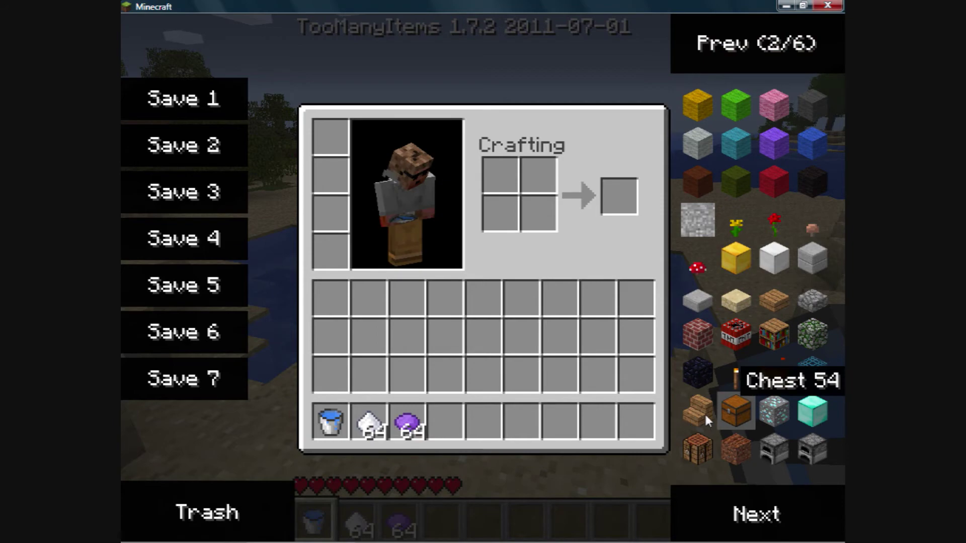
pyautogui.click(708, 449)
# - Leave the inventory, place a crafting table on the sand and open it
pyautogui.press('Escape')
pyautogui.scroll(-4, 483, 271)
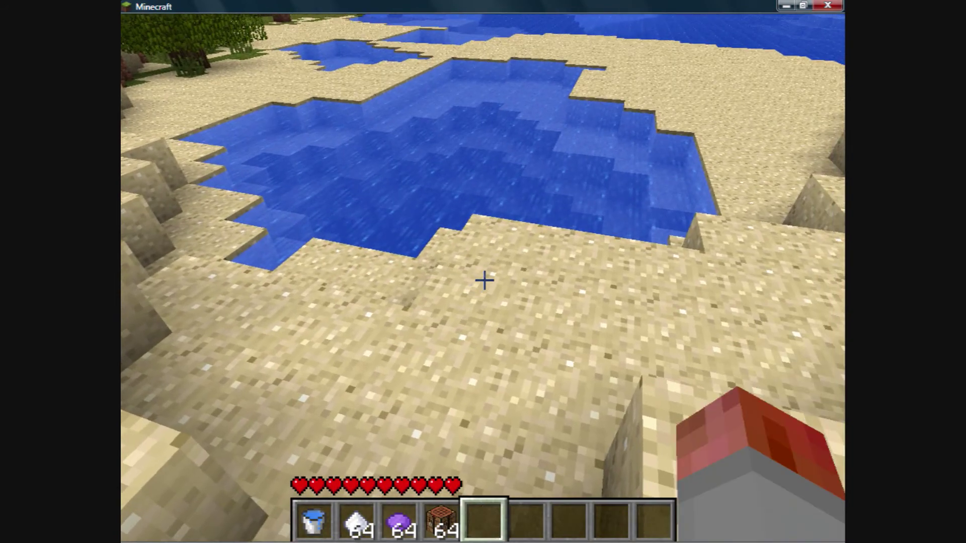
pyautogui.scroll(1, 483, 272)
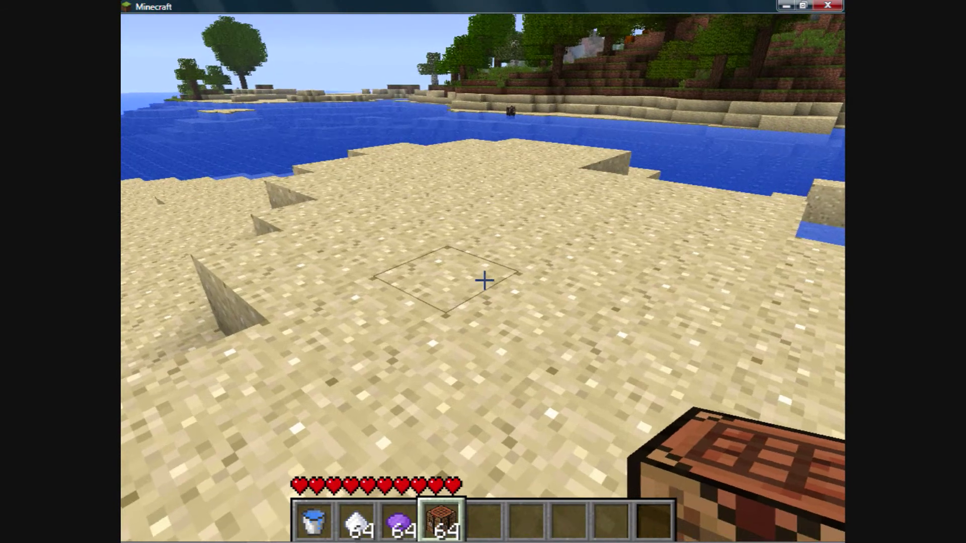
pyautogui.rightClick(484, 280)
pyautogui.rightClick(484, 280)
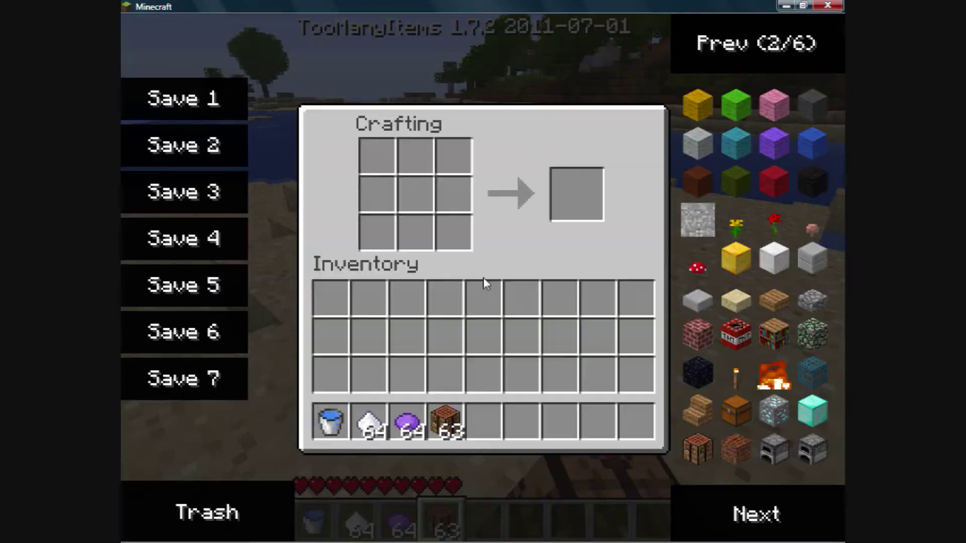
# - Arrange sugar, the water bucket and purple dye across the middle row of the 3×3 crafting grid and take the crafted purple juice
pyautogui.click(329, 422)
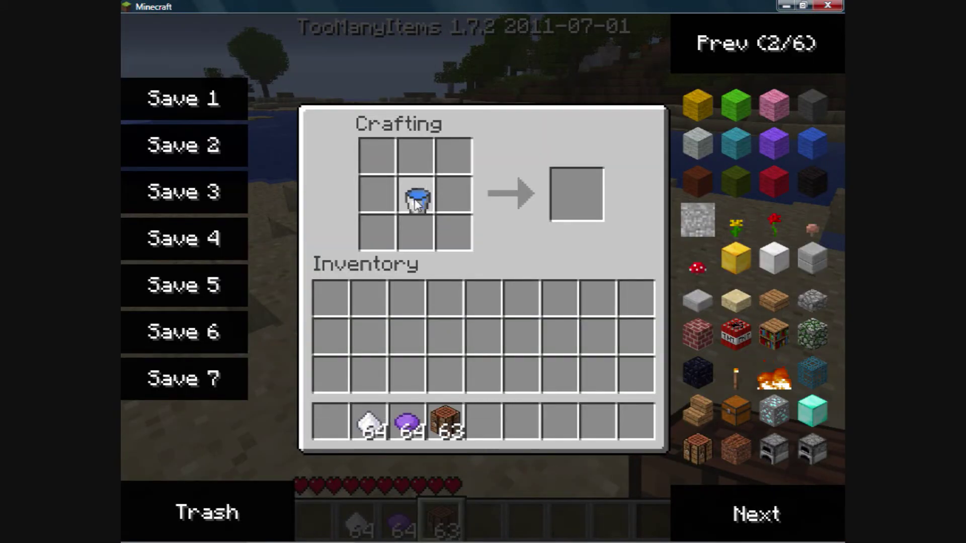
pyautogui.click(416, 194)
pyautogui.click(369, 422)
pyautogui.click(377, 231)
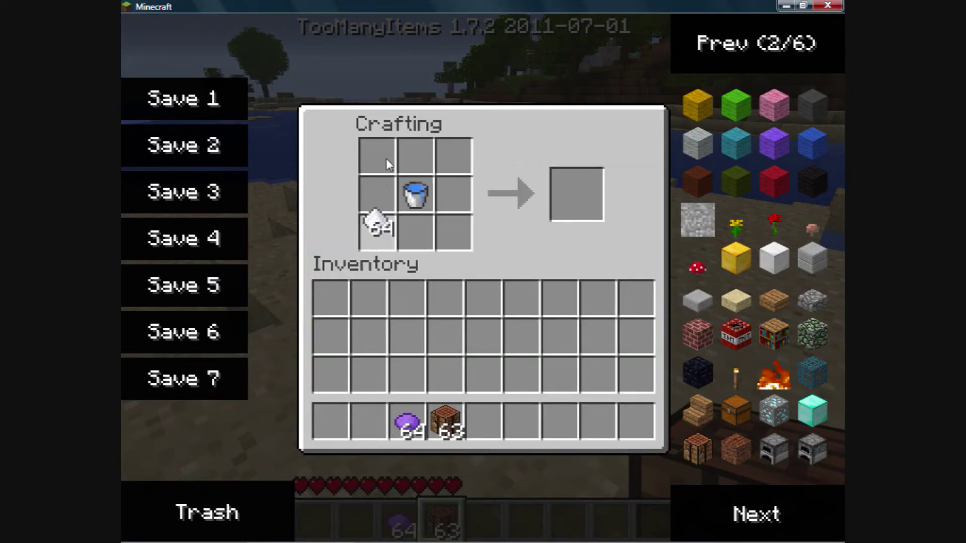
pyautogui.click(384, 199)
pyautogui.click(459, 190)
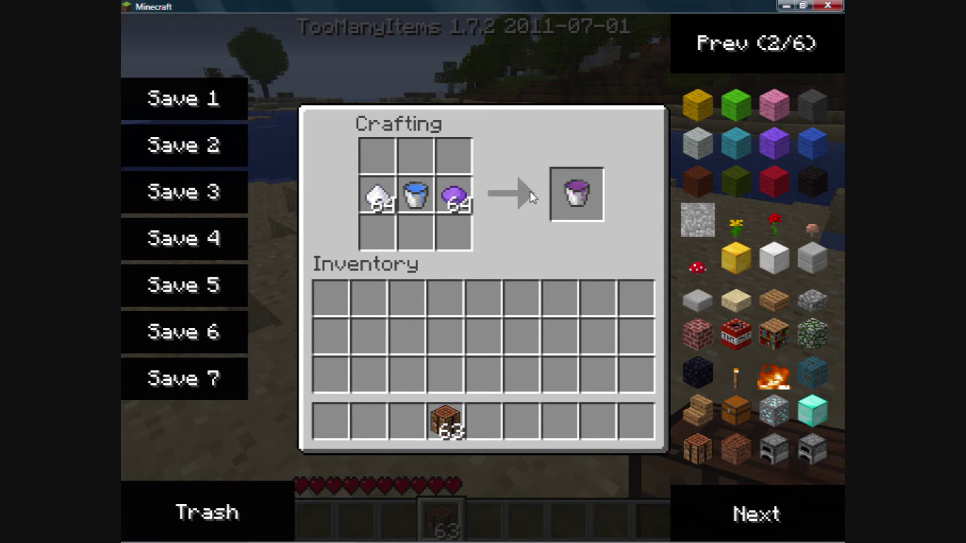
pyautogui.click(574, 196)
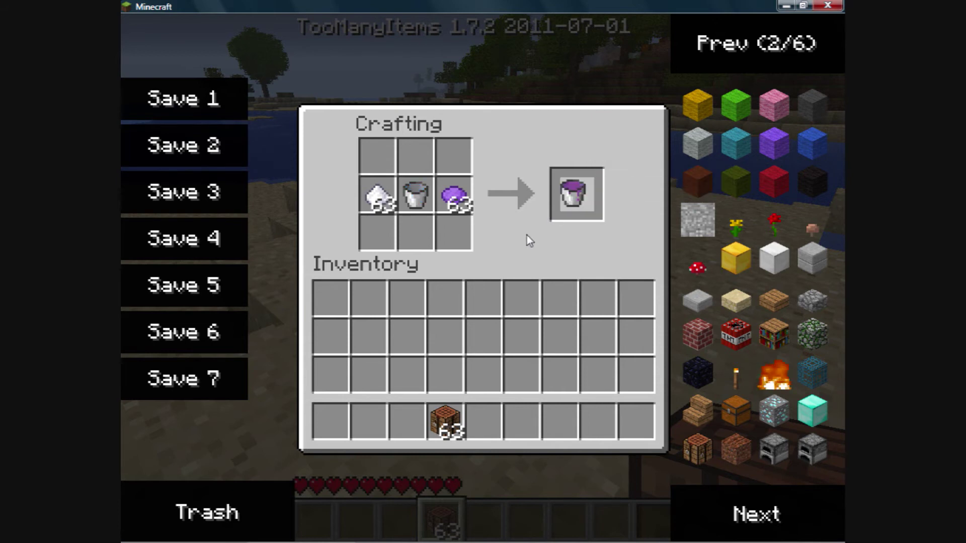
# - Clear the crafting grid by deleting the empty bucket, the leftover sugar and the purple dye
pyautogui.click(417, 195)
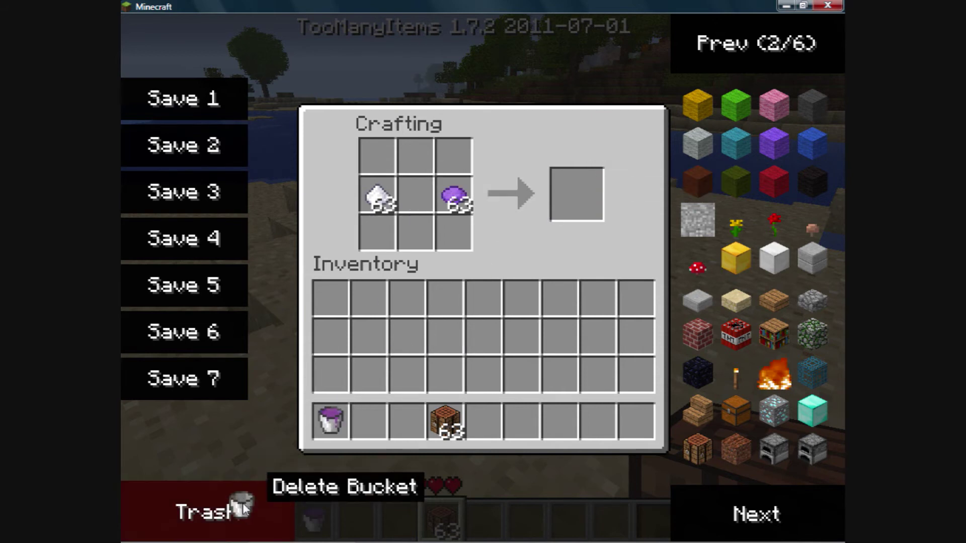
pyautogui.click(239, 498)
pyautogui.click(377, 201)
pyautogui.click(250, 508)
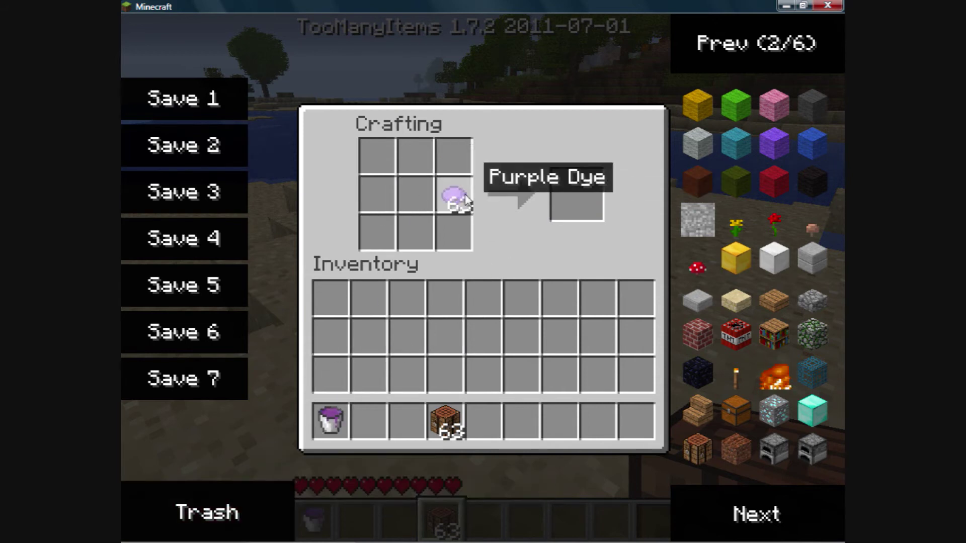
pyautogui.click(453, 196)
pyautogui.click(215, 504)
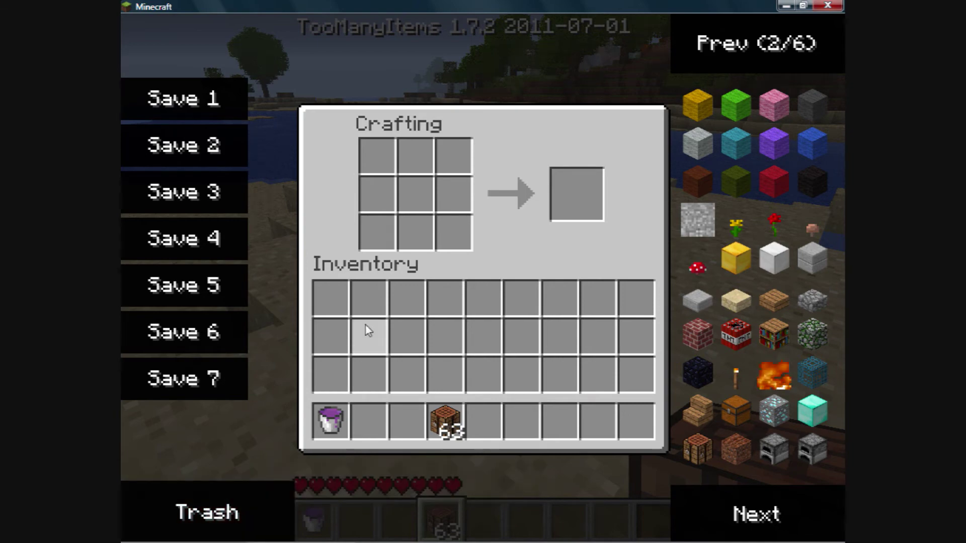
# - Leave the crafting table, hold the purple juice and use it up, ending in front of the table
pyautogui.press('e')
pyautogui.press('1')
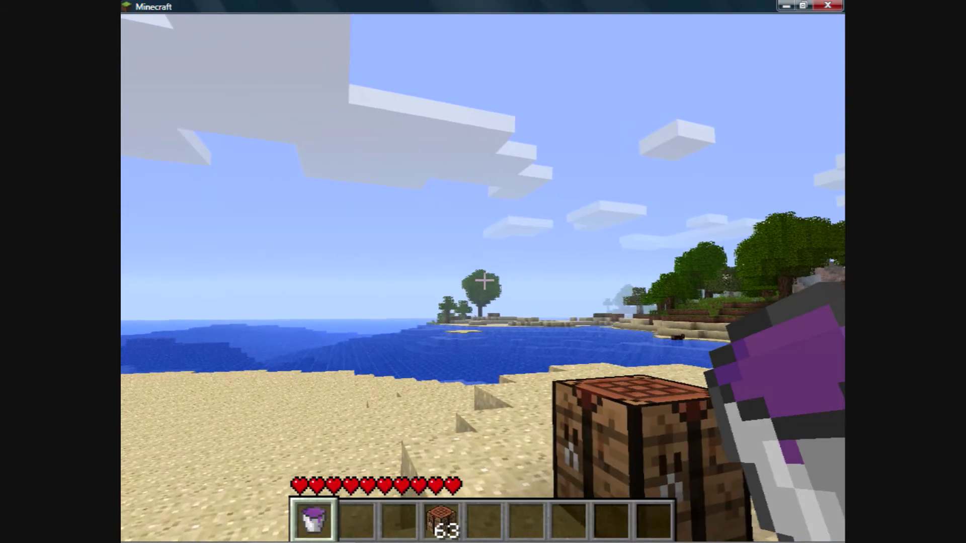
pyautogui.press('q')
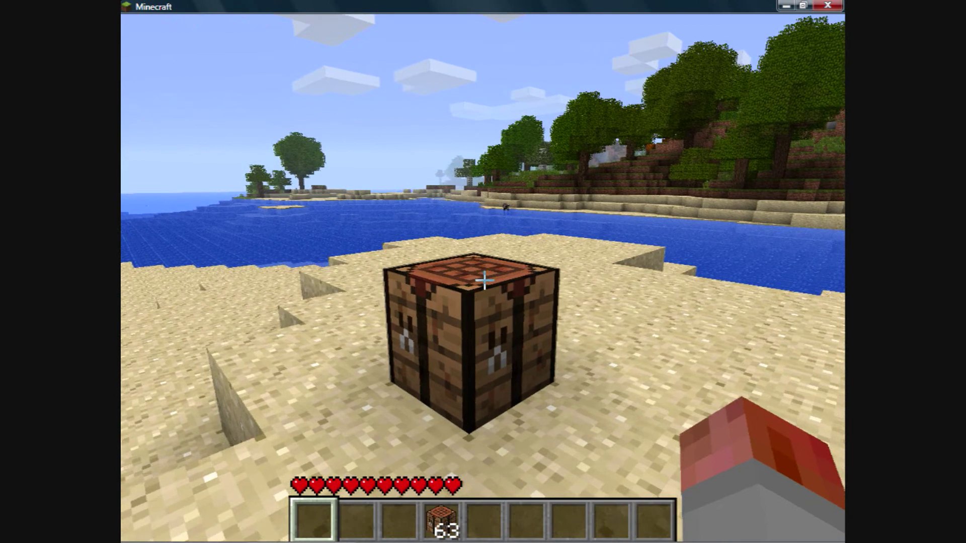
pyautogui.press('w')
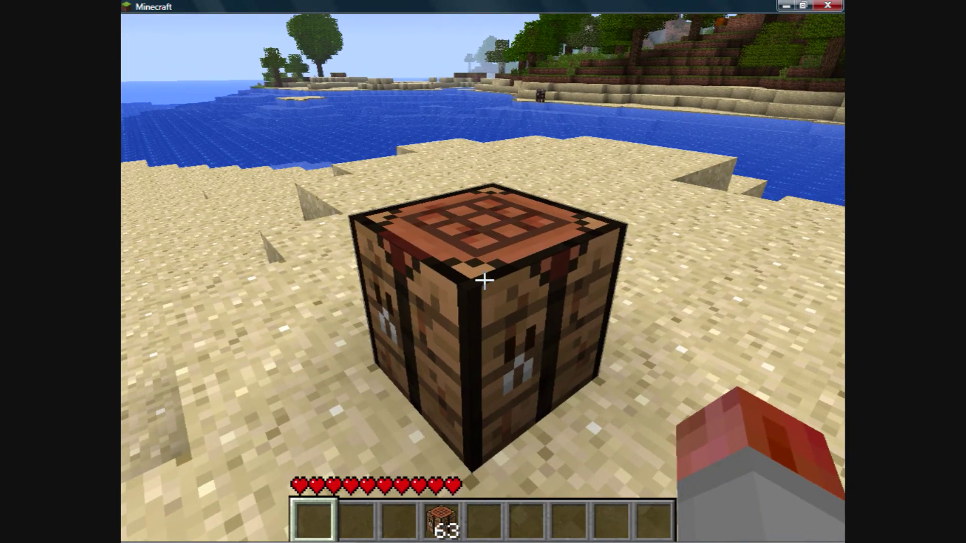
# - Reopen the crafting table and add a water bucket and an apple to the inventory from the item list
pyautogui.press('e')
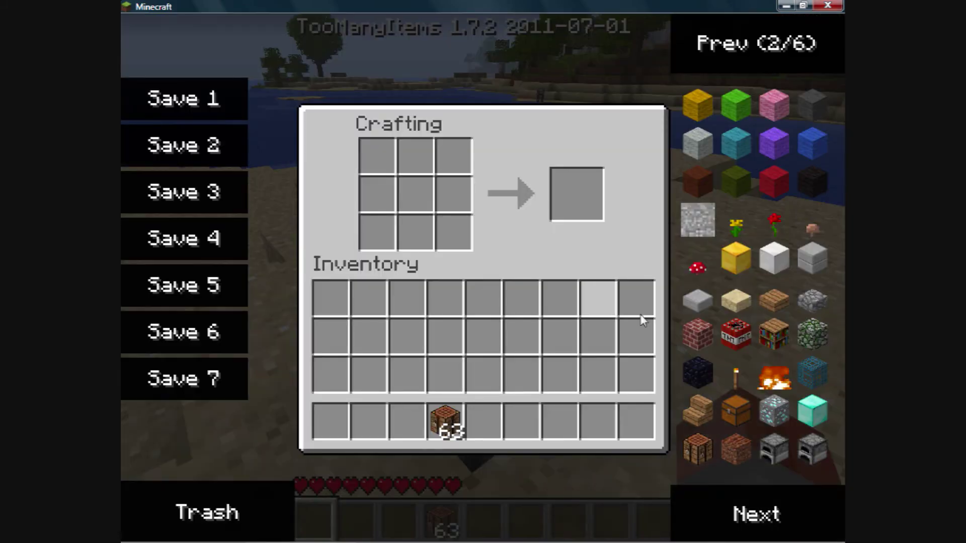
pyautogui.click(740, 503)
pyautogui.click(738, 497)
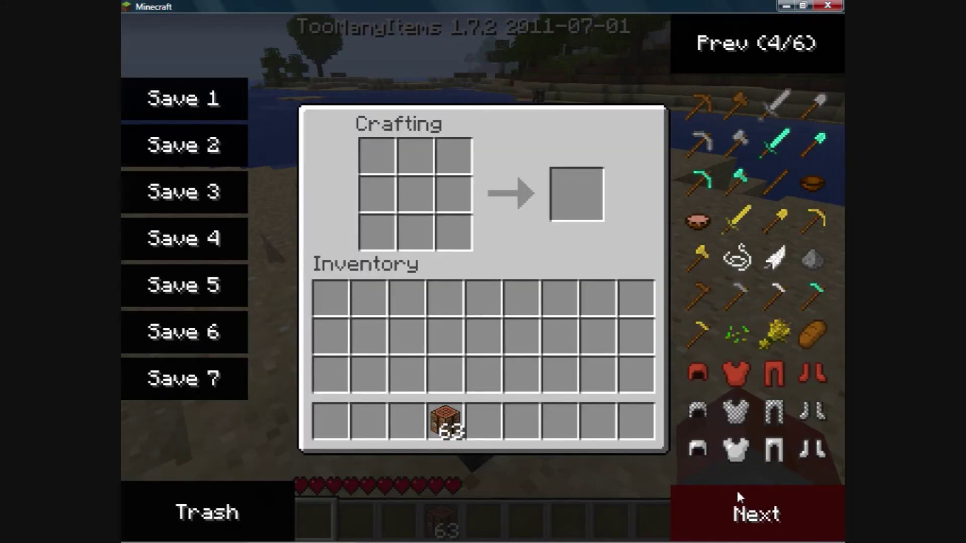
pyautogui.click(736, 496)
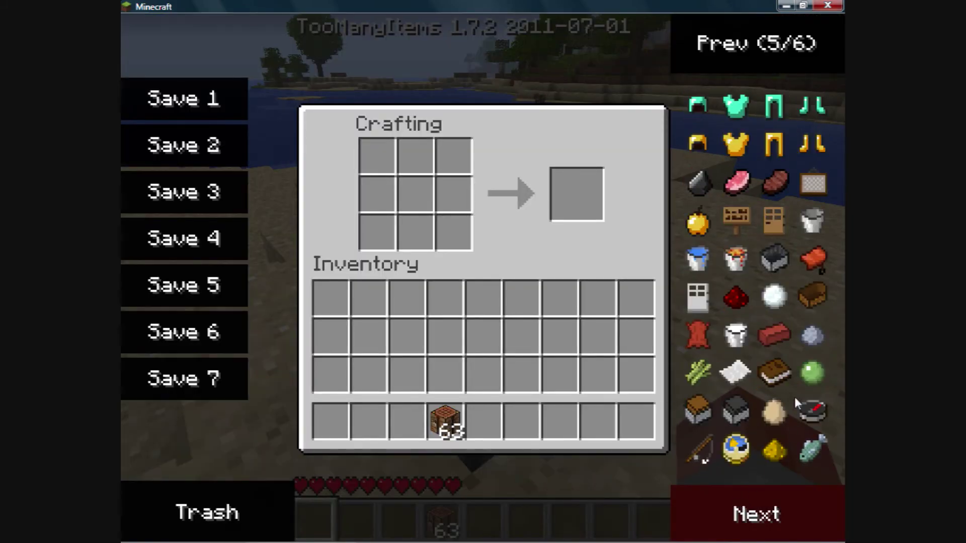
pyautogui.click(697, 259)
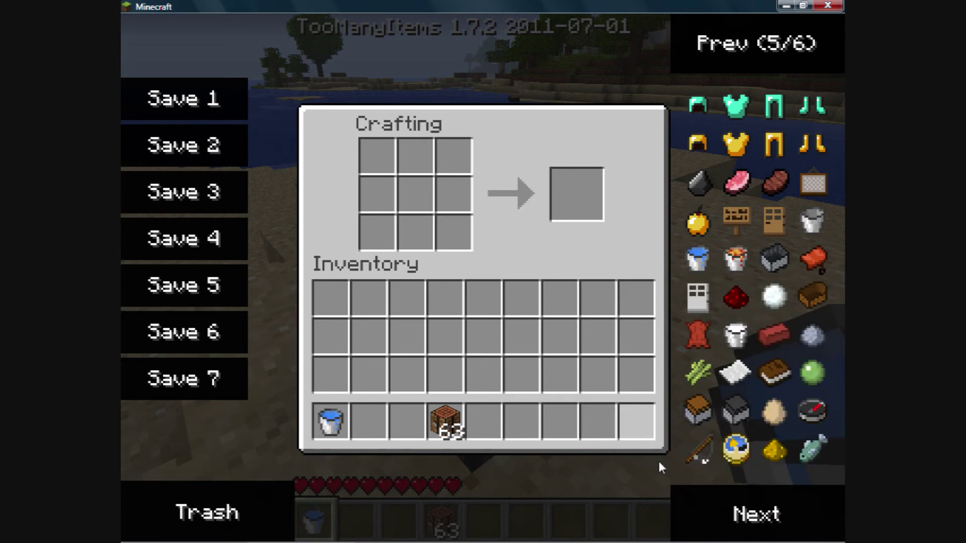
pyautogui.click(717, 514)
pyautogui.click(733, 514)
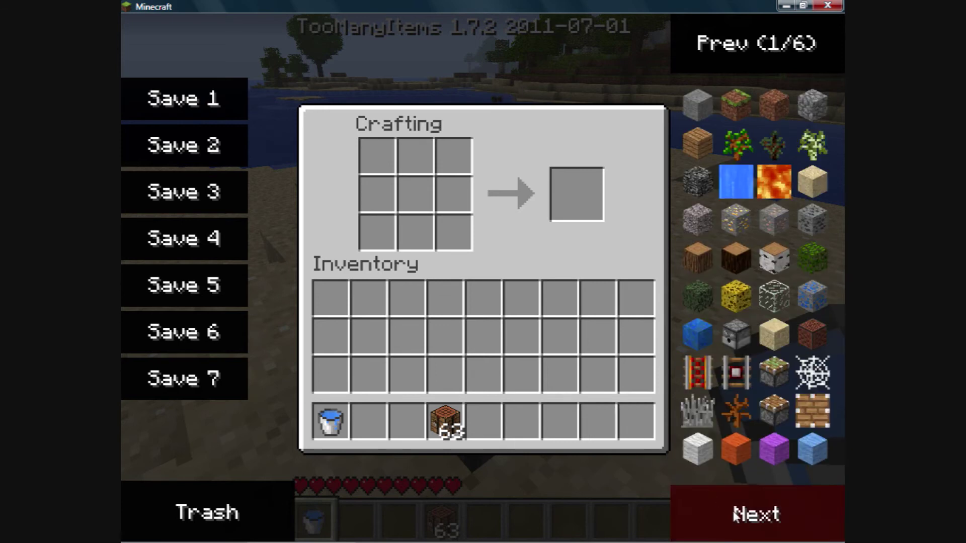
pyautogui.click(735, 516)
pyautogui.click(732, 516)
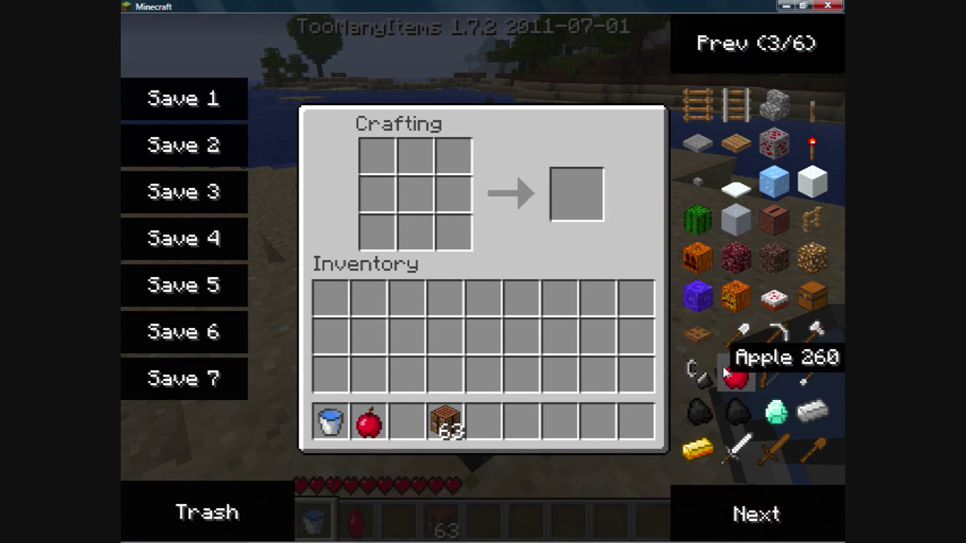
# - Craft AppleJuice from an apple at the left of the grid's middle row and a water bucket in its centre, storing it in the first hotbar slot
pyautogui.click(335, 423)
pyautogui.click(415, 194)
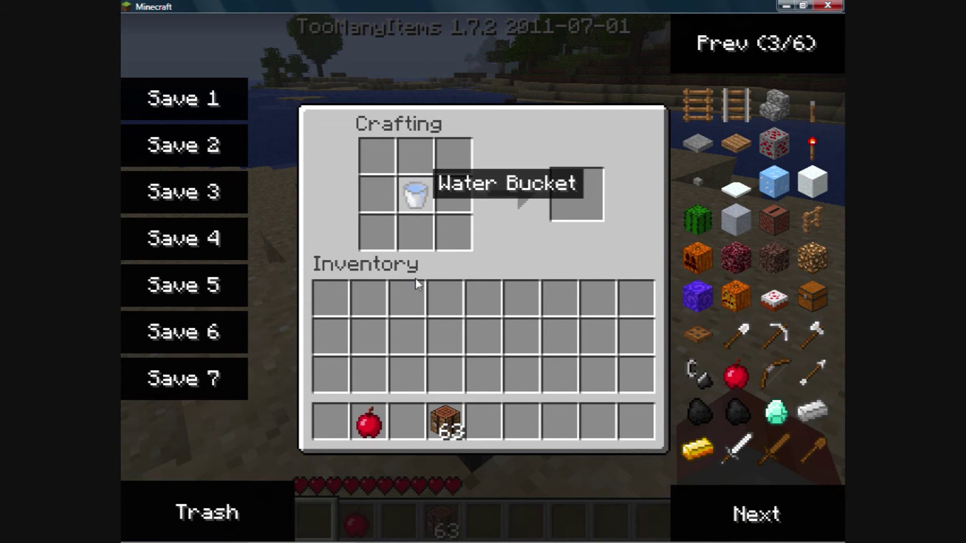
pyautogui.click(366, 428)
pyautogui.click(377, 197)
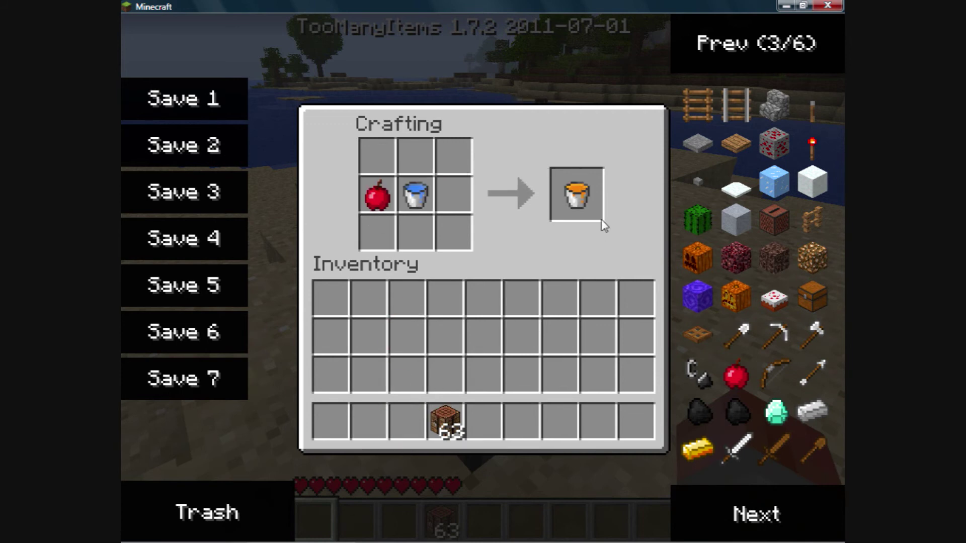
pyautogui.click(573, 195)
pyautogui.click(331, 422)
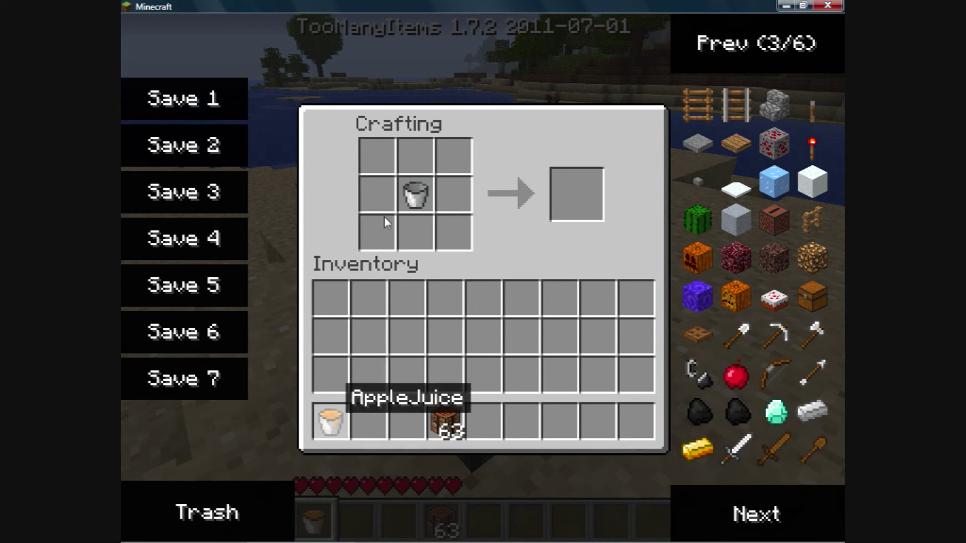
# - Delete the empty bucket from the crafting grid, leave the table and drink the apple juice
pyautogui.click(415, 195)
pyautogui.click(257, 495)
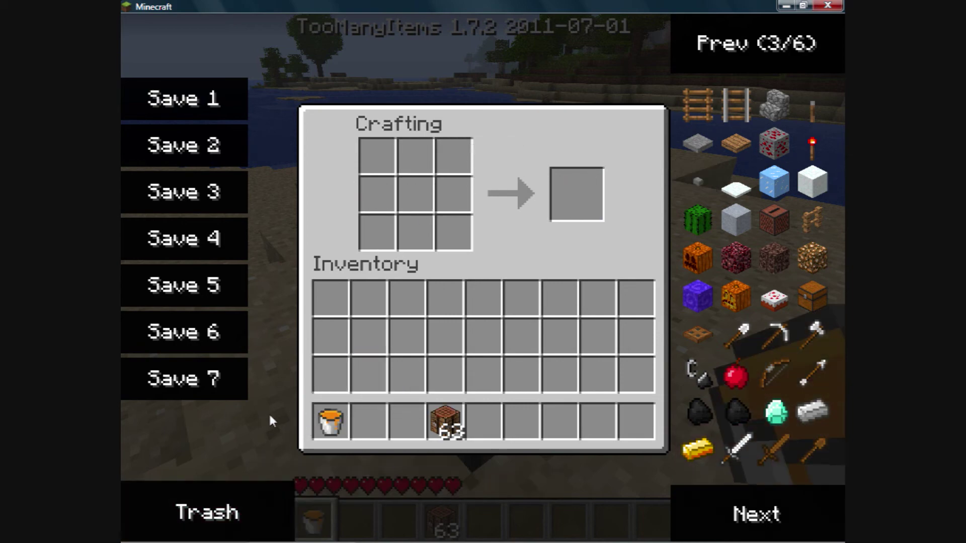
pyautogui.press('e')
pyautogui.rightClick(483, 281)
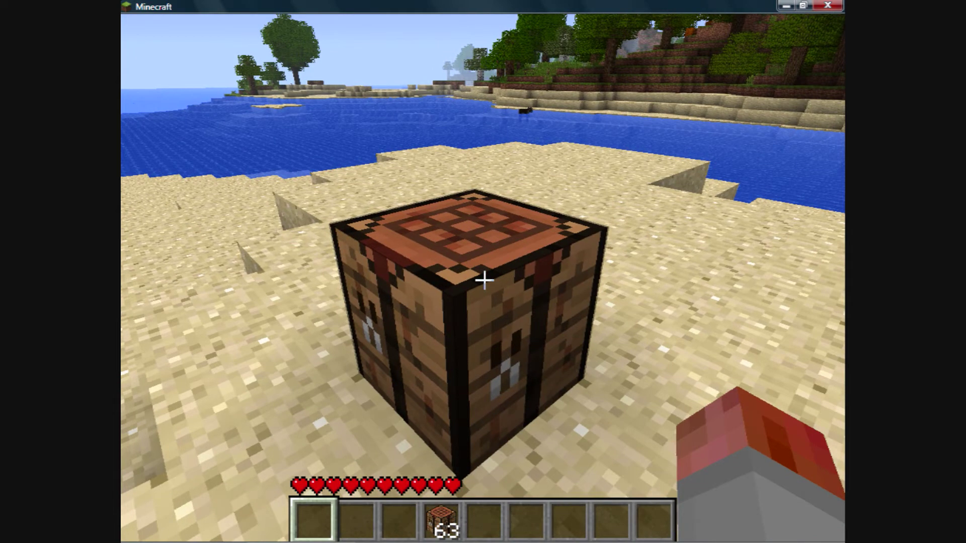
# - Reopen the crafting table and add a water bucket, 64 cocoa beans and 64 sugar from the item list
pyautogui.rightClick(483, 281)
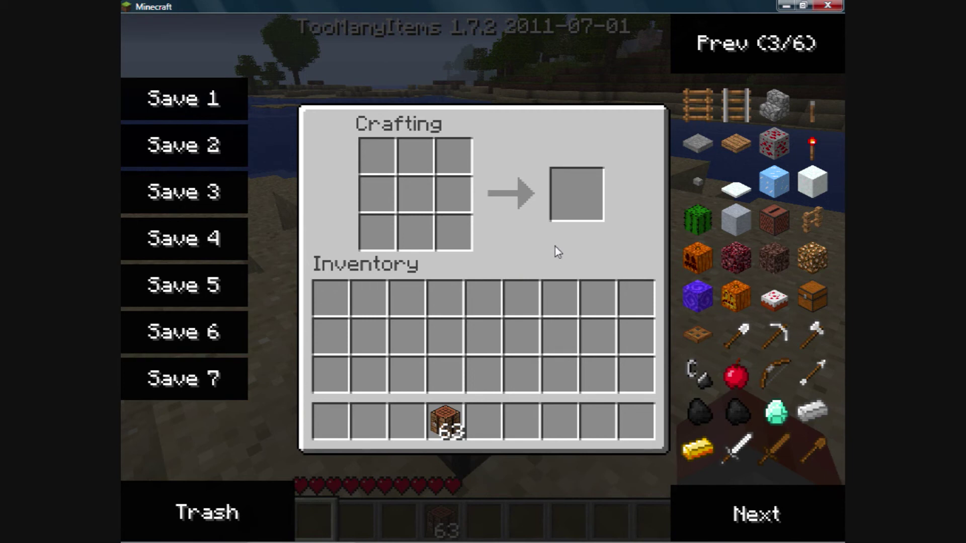
pyautogui.click(768, 521)
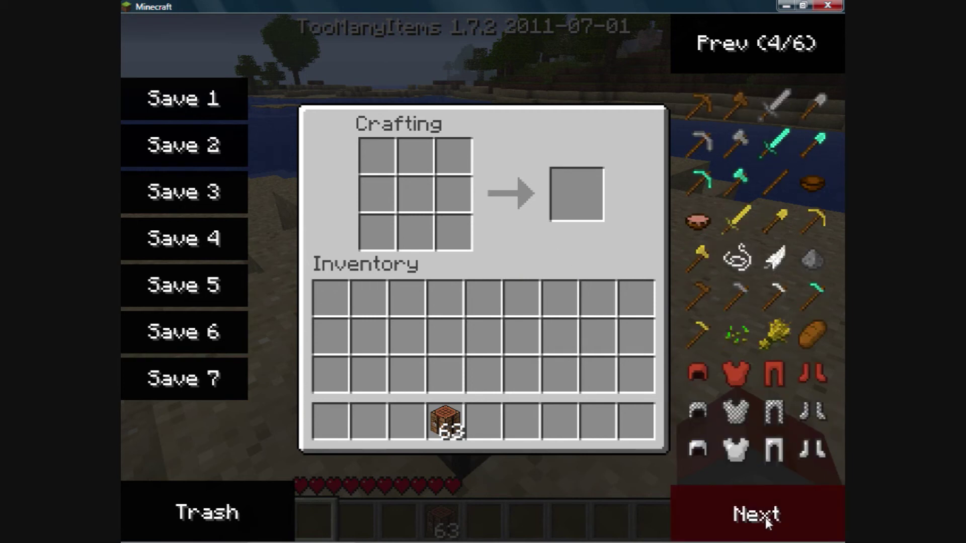
pyautogui.click(767, 522)
pyautogui.click(765, 534)
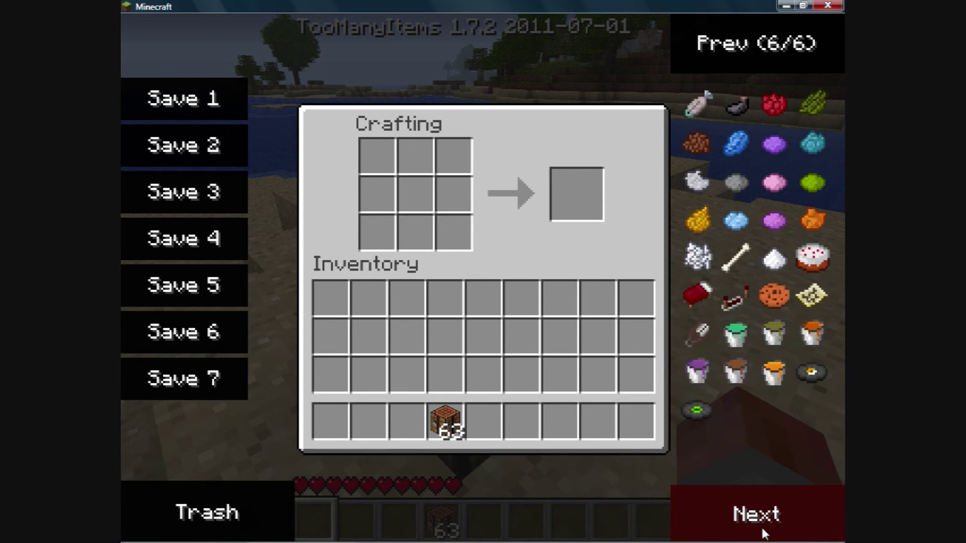
pyautogui.click(770, 521)
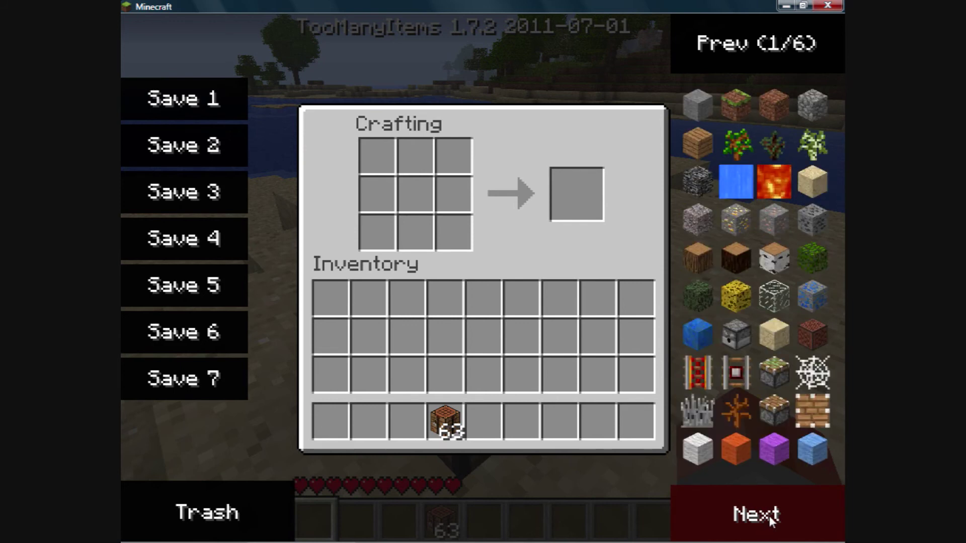
pyautogui.click(770, 520)
pyautogui.click(770, 520)
pyautogui.click(770, 521)
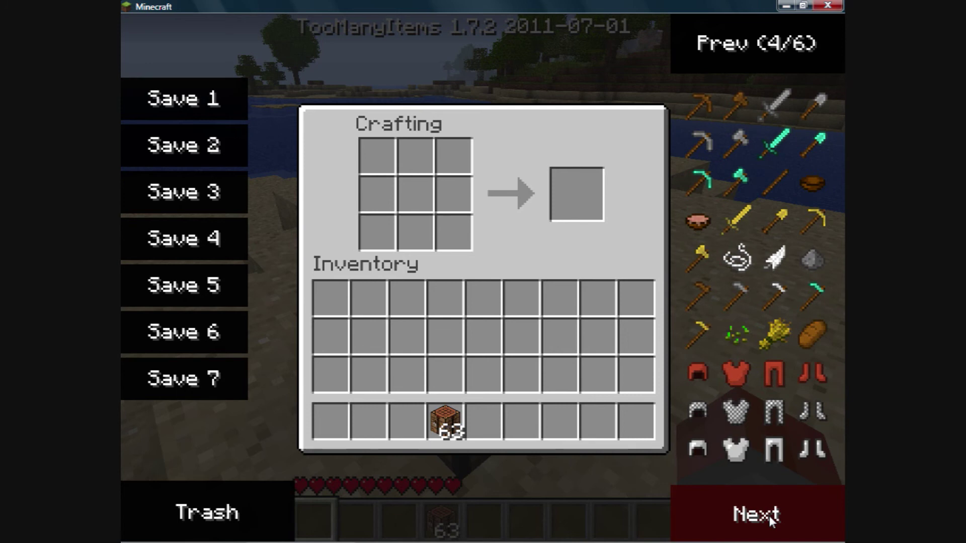
pyautogui.click(770, 521)
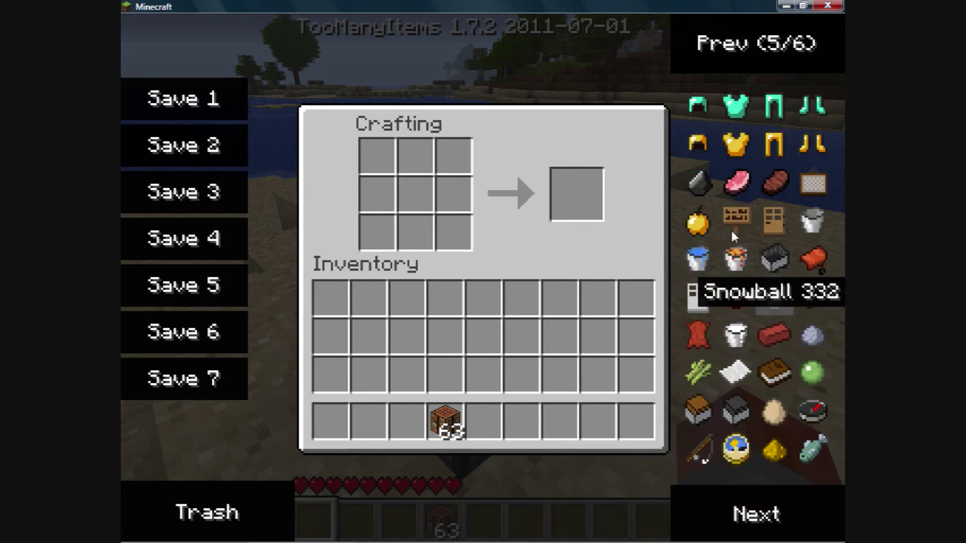
pyautogui.click(697, 259)
pyautogui.click(787, 516)
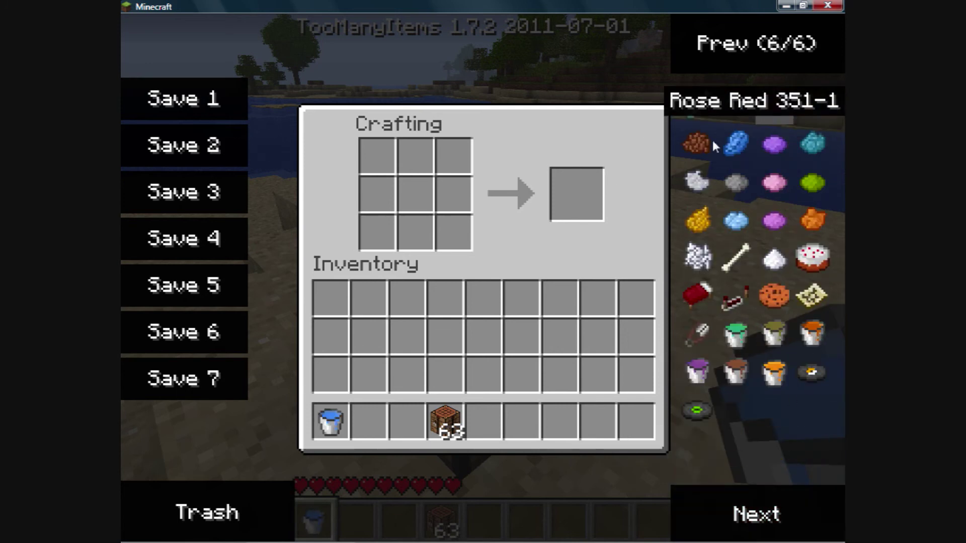
pyautogui.click(697, 143)
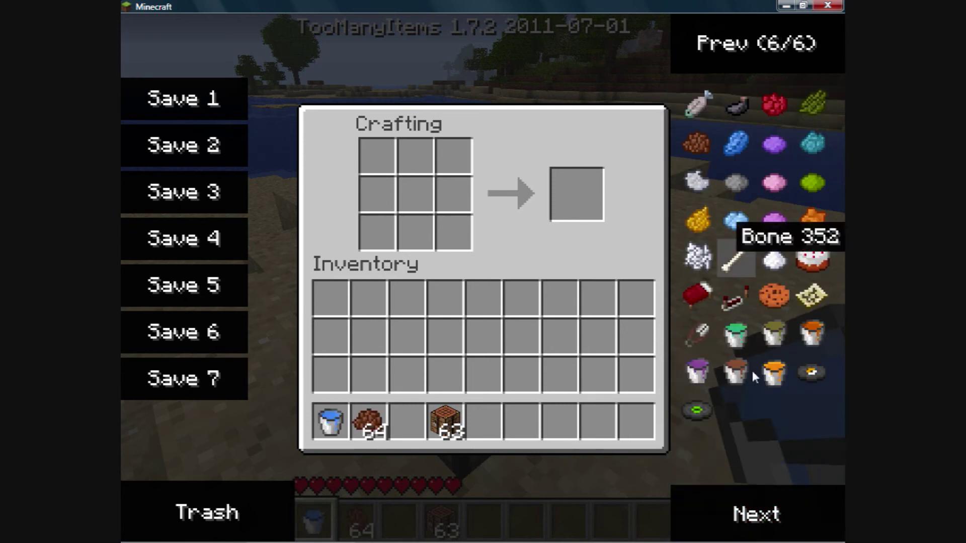
pyautogui.click(774, 259)
# - Try to craft a juice from cocoa beans, the water bucket and sugar in the middle row, swapping the beans and sugar between the outer slots
pyautogui.click(330, 422)
pyautogui.click(412, 205)
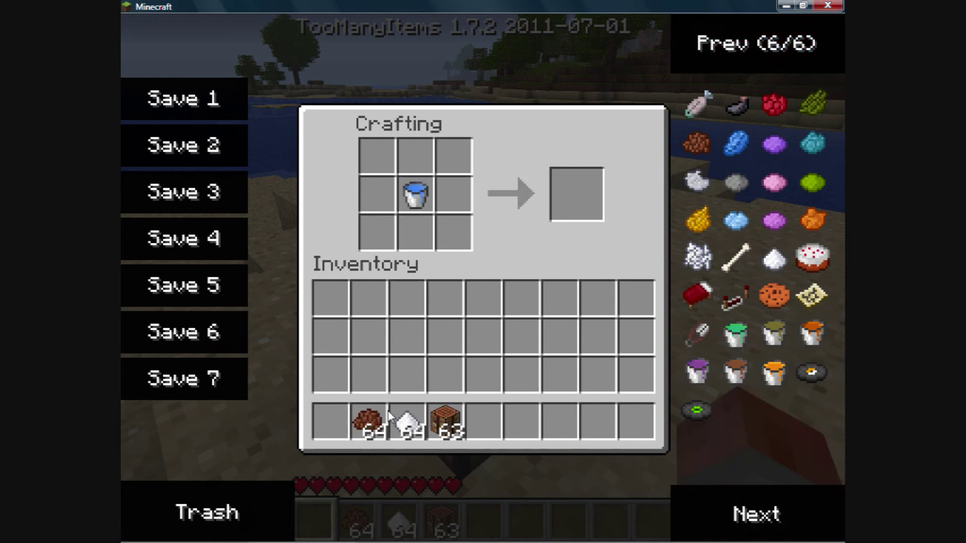
pyautogui.click(455, 192)
pyautogui.click(408, 423)
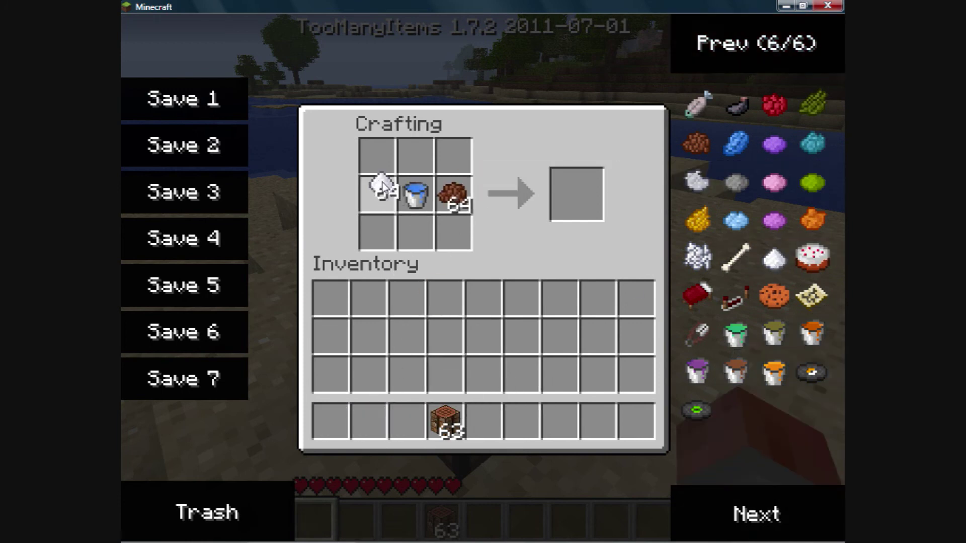
pyautogui.click(380, 192)
pyautogui.click(427, 194)
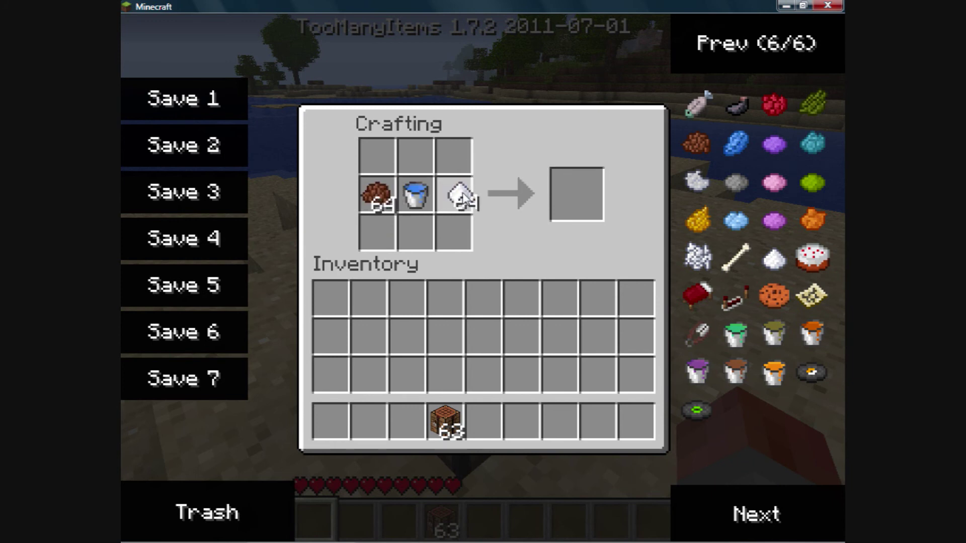
pyautogui.click(455, 194)
# - Delete the cocoa beans and test the sugar in different slots around the water bucket, ending with it to the bucket's right
pyautogui.click(377, 194)
pyautogui.click(284, 521)
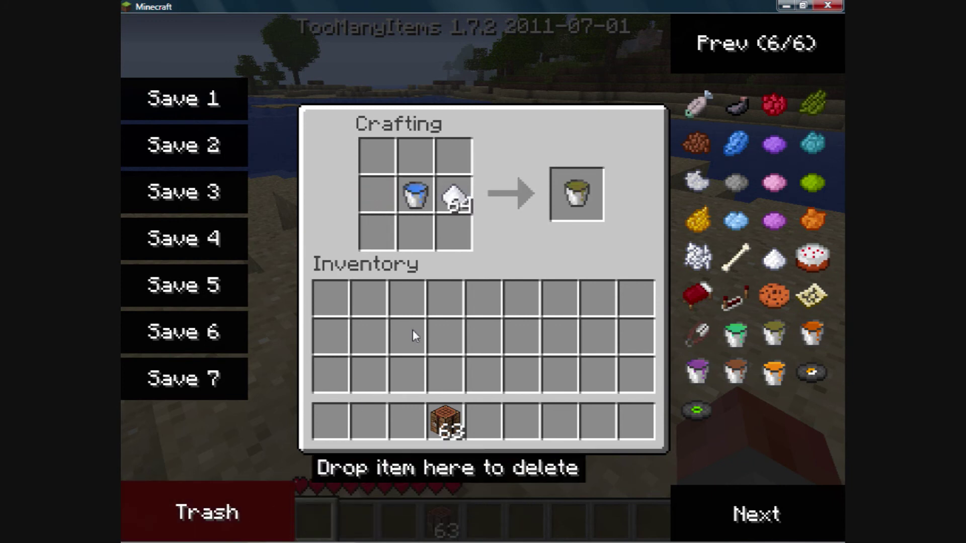
pyautogui.click(455, 193)
pyautogui.click(417, 155)
pyautogui.click(418, 153)
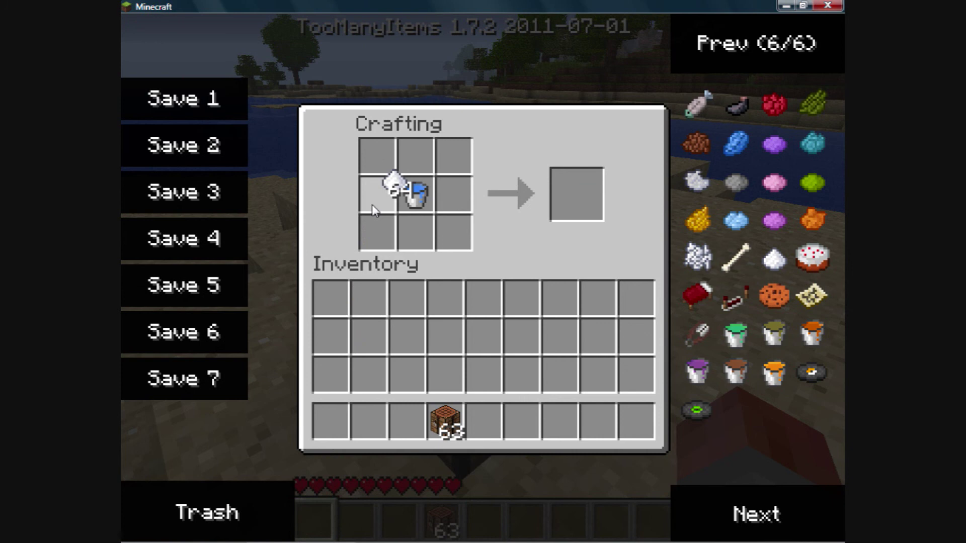
pyautogui.click(377, 196)
pyautogui.click(377, 196)
pyautogui.click(453, 201)
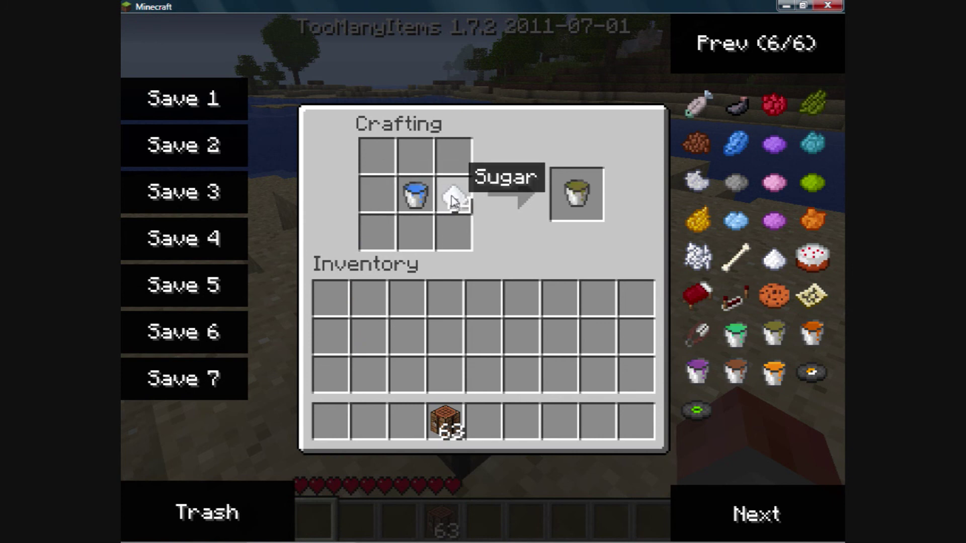
# - Delete the water bucket, the sugar and the remaining crafting tables, and leave the crafting table
pyautogui.click(416, 195)
pyautogui.click(188, 502)
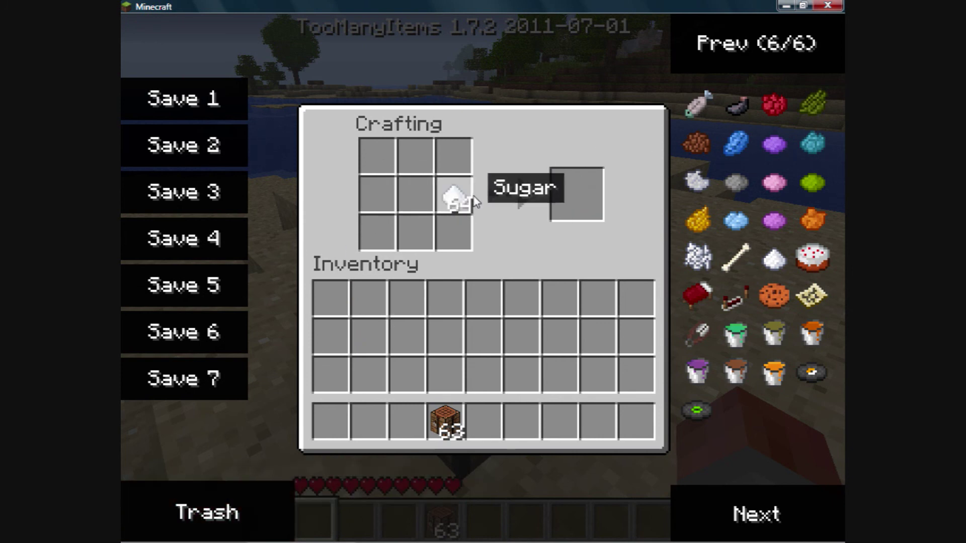
pyautogui.click(467, 200)
pyautogui.click(249, 510)
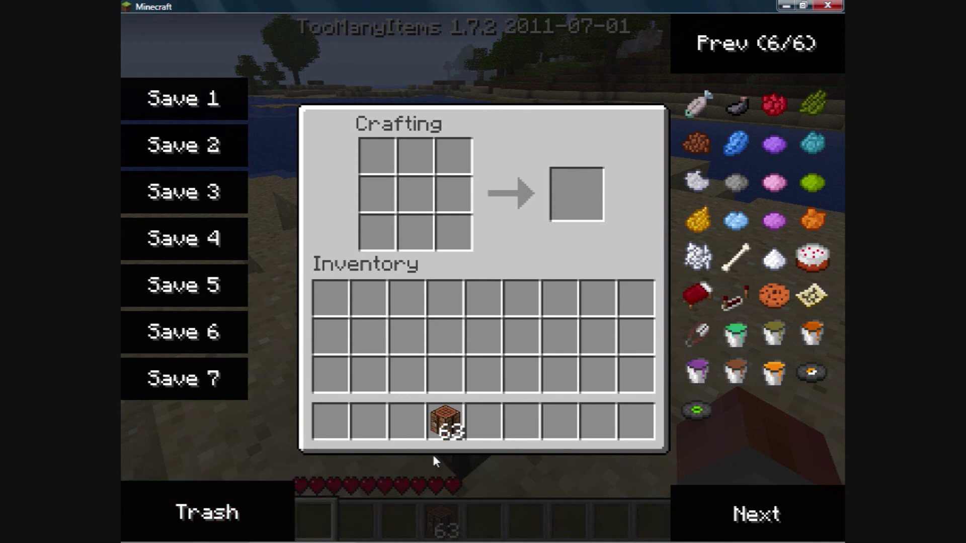
pyautogui.click(441, 429)
pyautogui.click(237, 508)
pyautogui.press('e')
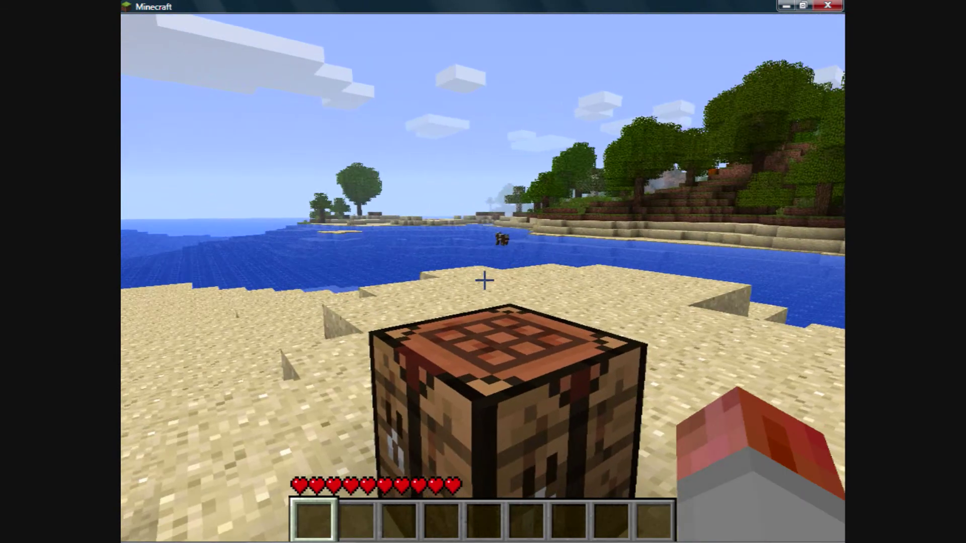